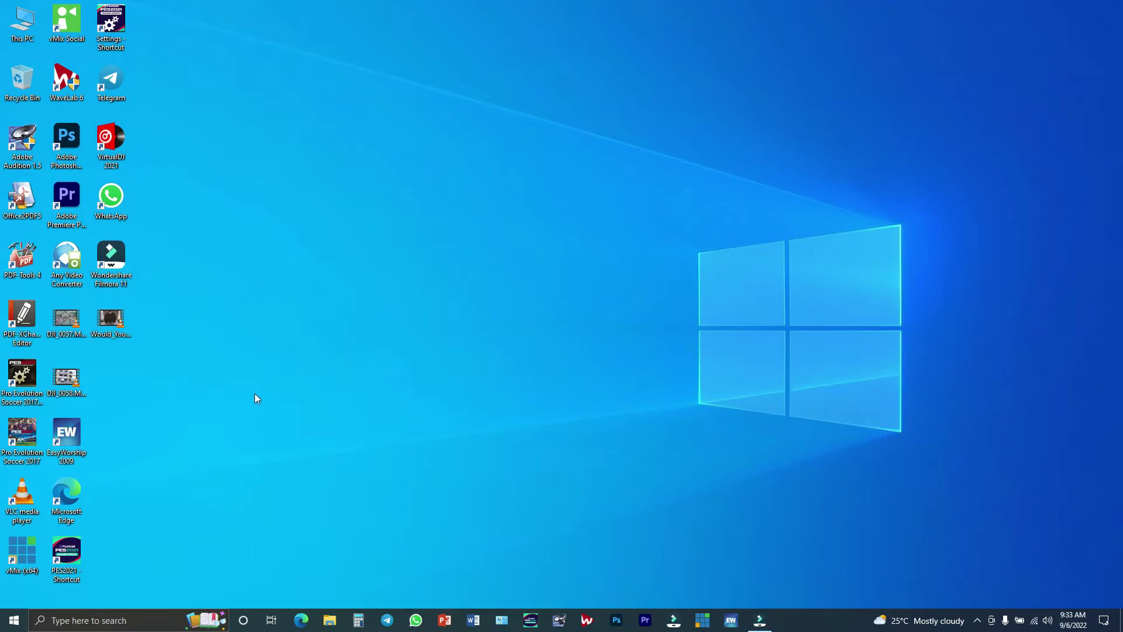
# - Launch vMix with two Blank inputs, minimize it, refresh the desktop and open This PC
pyautogui.doubleClick(30, 553)
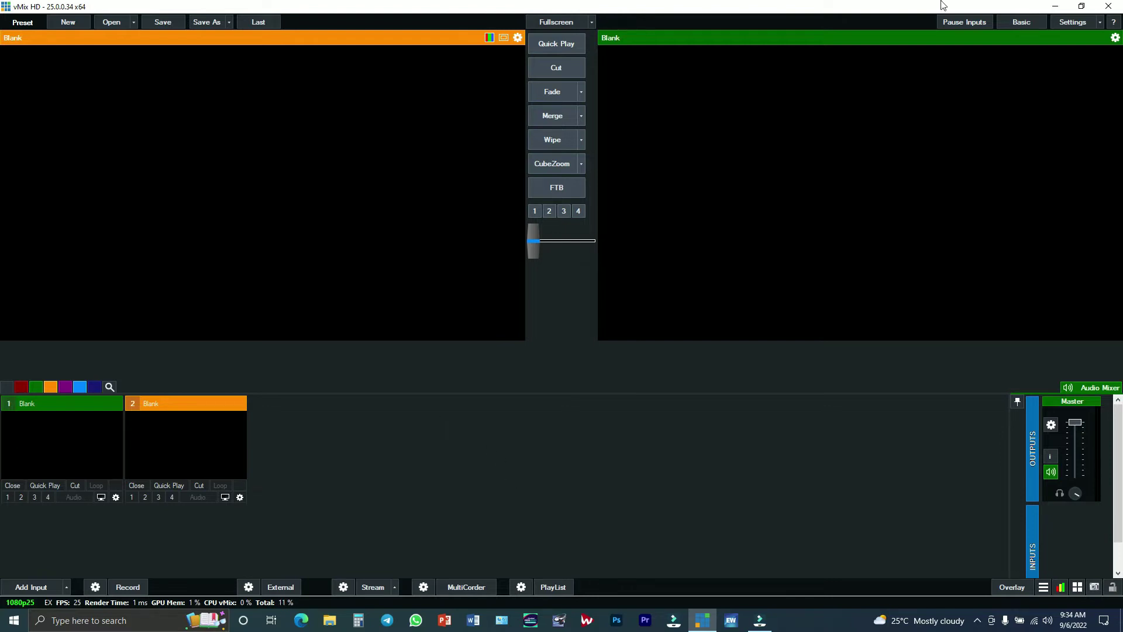
pyautogui.click(1055, 7)
pyautogui.rightClick(508, 266)
pyautogui.click(527, 299)
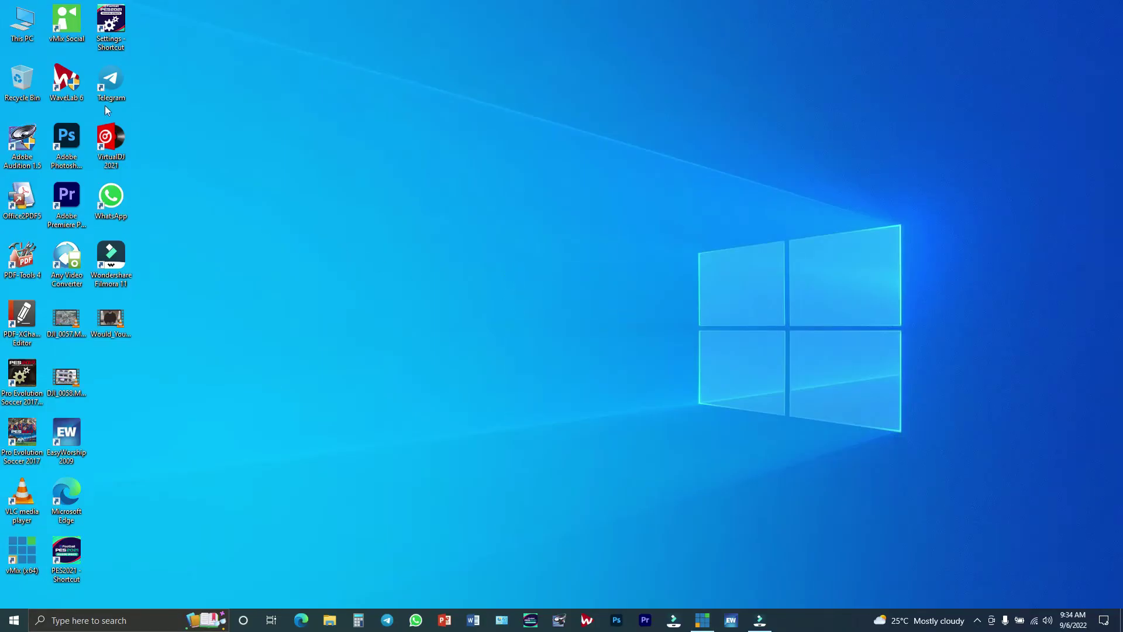
pyautogui.doubleClick(21, 24)
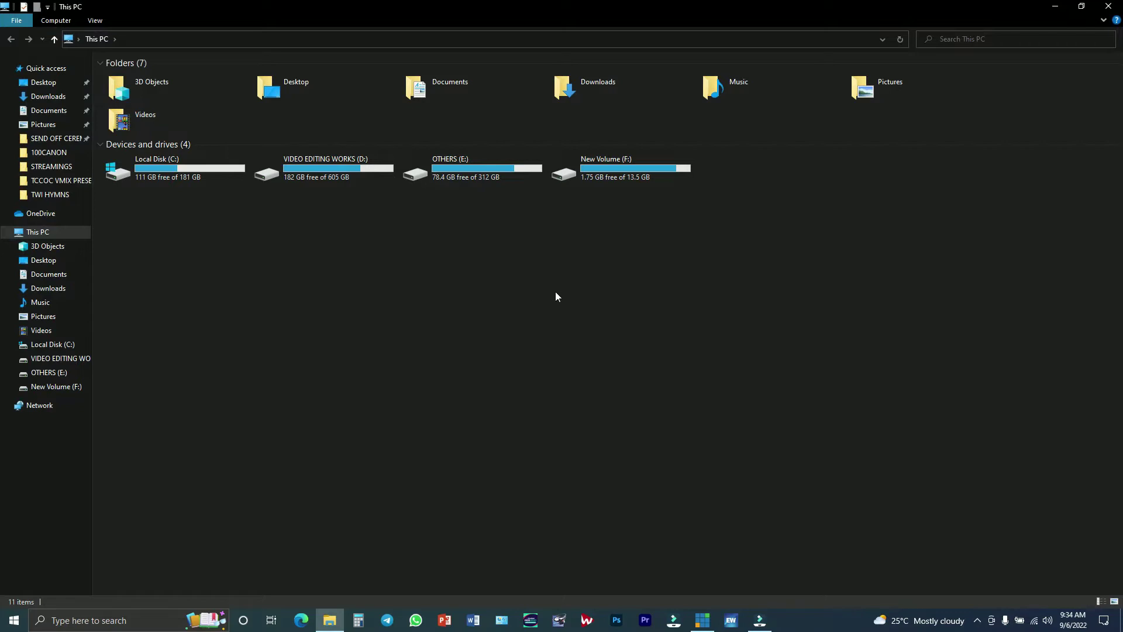
# - Go to D: > MY VIDEO WORKS > CHURCH OF CHRIST TV > STREAMINGS and drag BE_YE_GRATEFUL(360p).mp4 into vMix
pyautogui.doubleClick(346, 178)
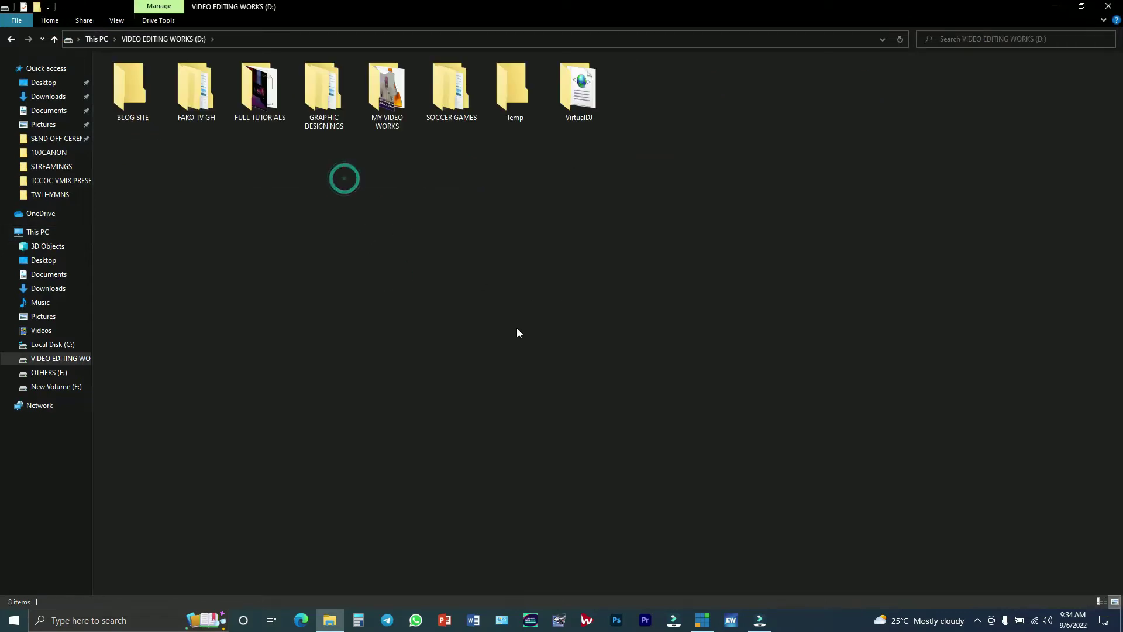
pyautogui.click(373, 117)
pyautogui.doubleClick(373, 116)
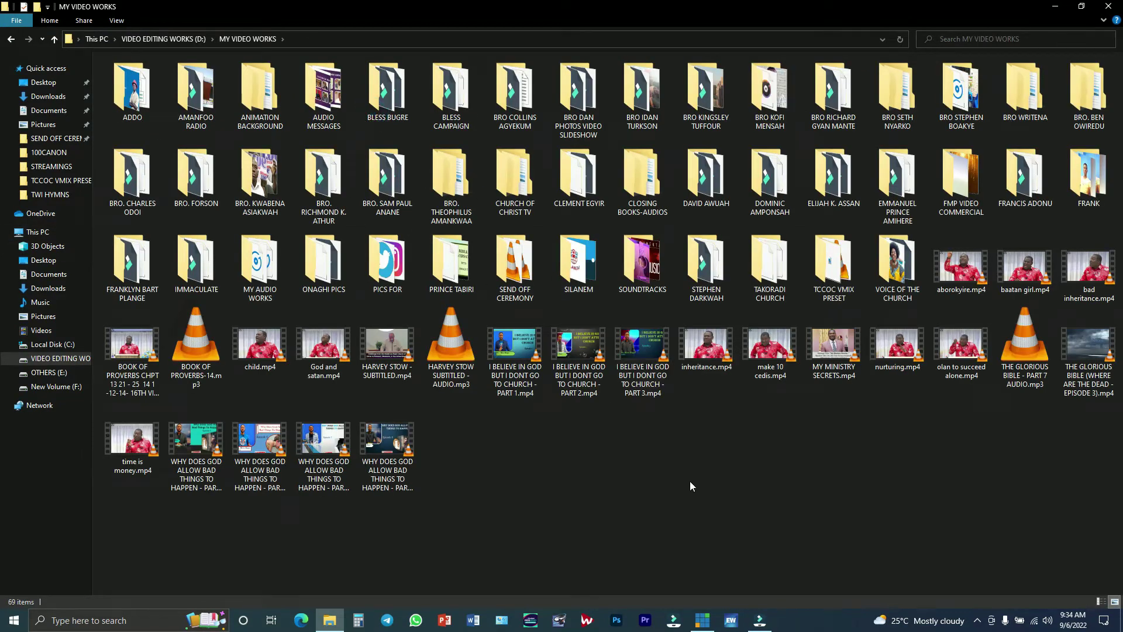
pyautogui.doubleClick(520, 192)
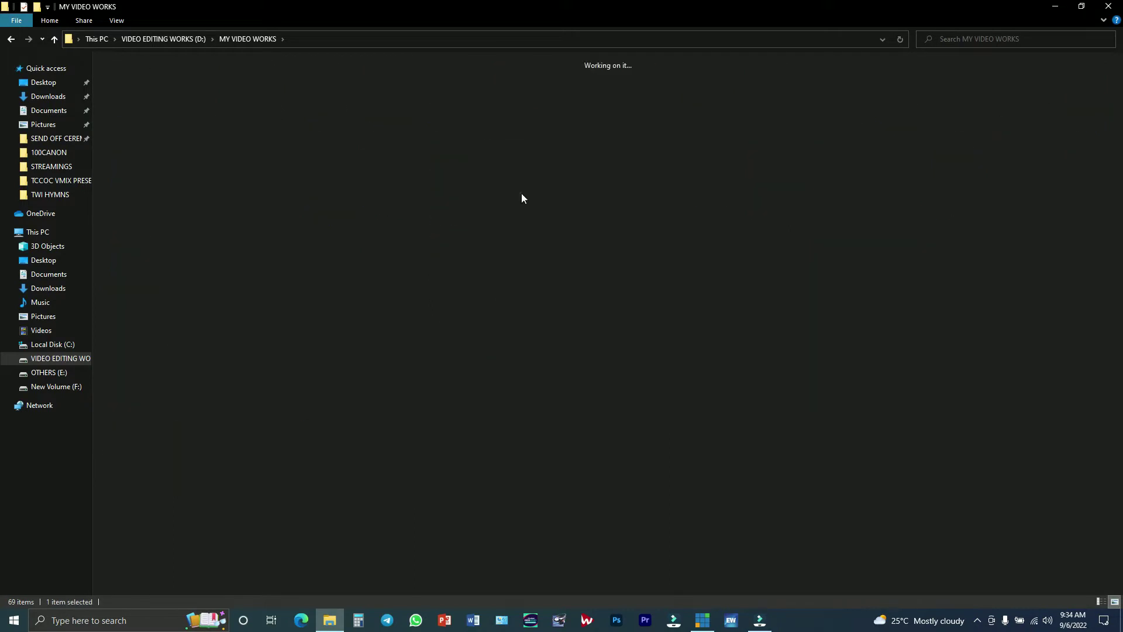
pyautogui.doubleClick(139, 114)
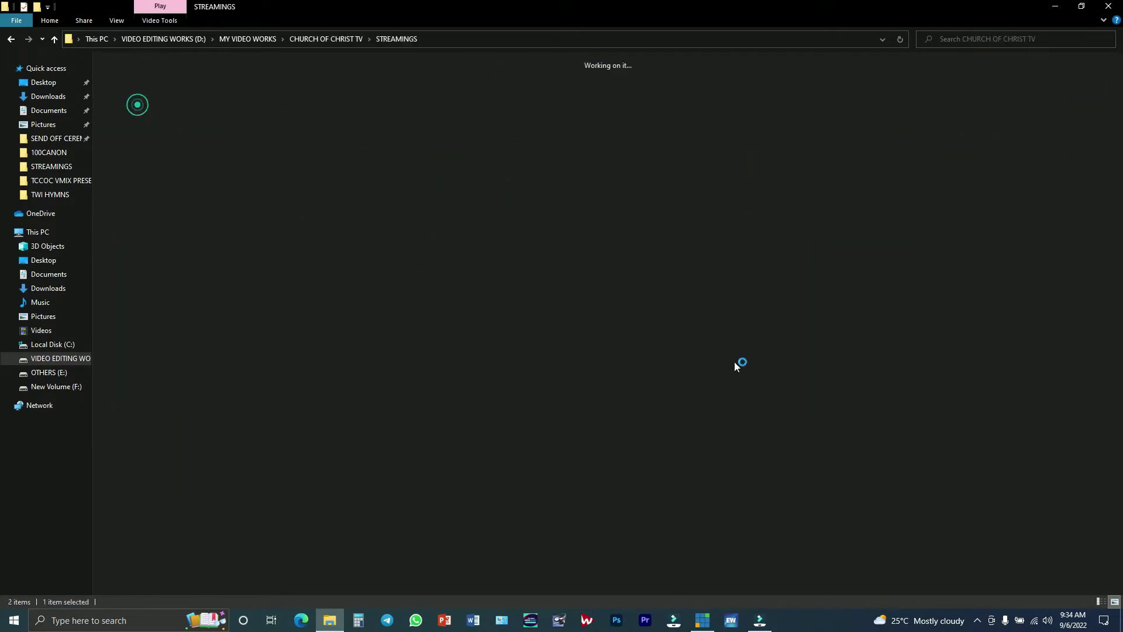
pyautogui.scroll(-1, 716, 486)
pyautogui.scroll(3, 716, 485)
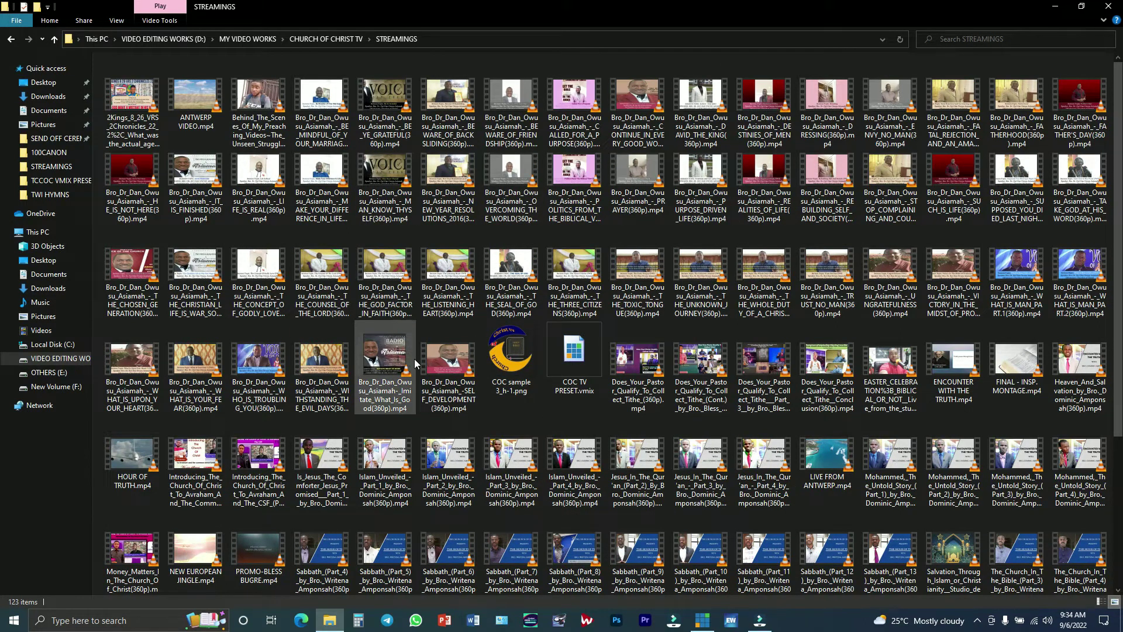
pyautogui.click(380, 143)
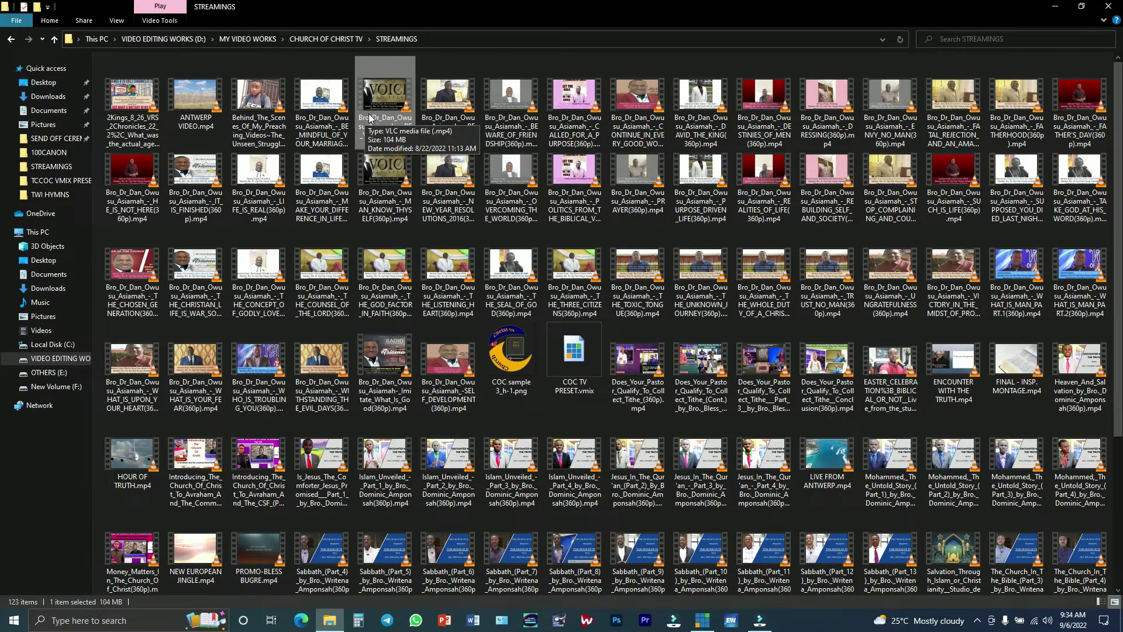
pyautogui.moveTo(375, 116); pyautogui.dragTo(342, 447)
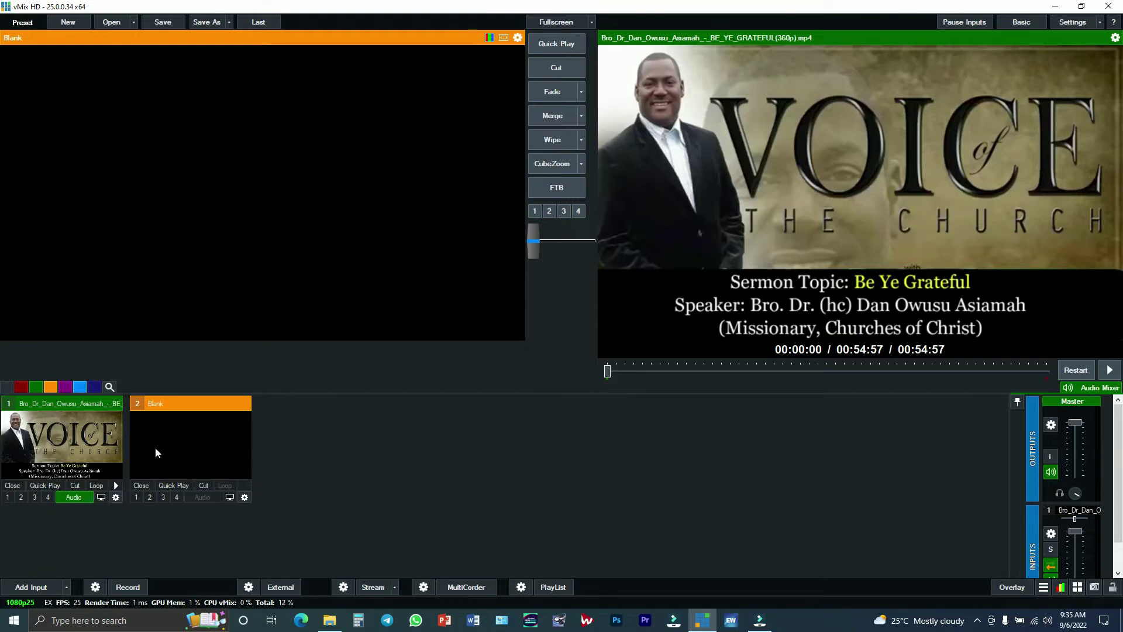
# - Load input 1, the BE_YE_GRATEFUL sermon video, into vMix's Preview
pyautogui.click(96, 471)
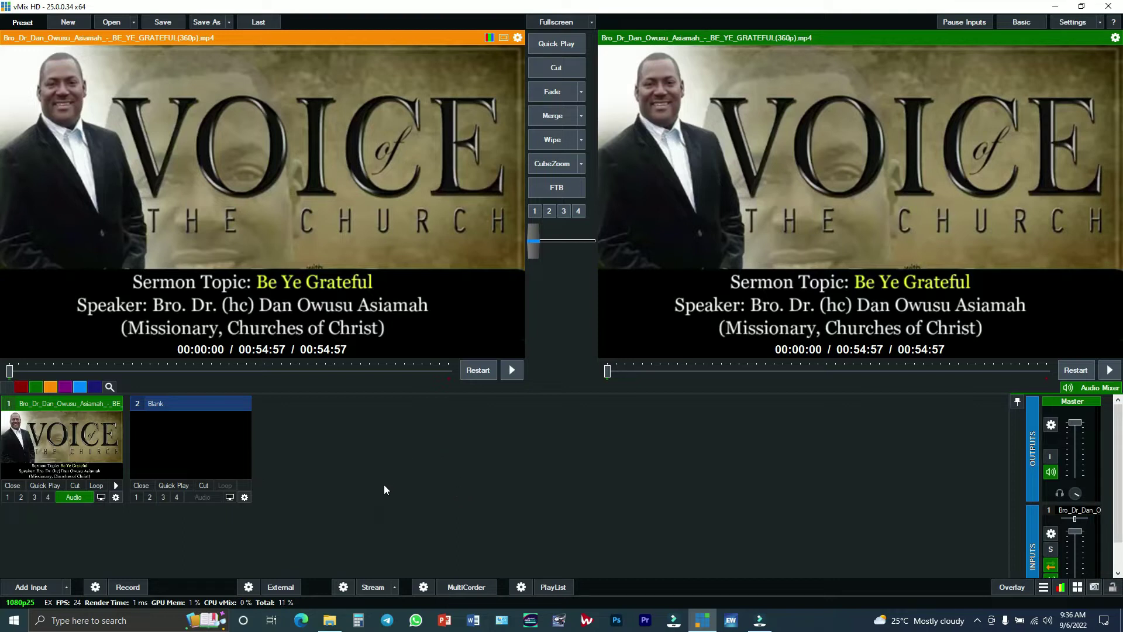
# - Back in the STREAMINGS folder, drag LIVE FROM ANTWERP.mp4 into vMix's input area
pyautogui.click(329, 620)
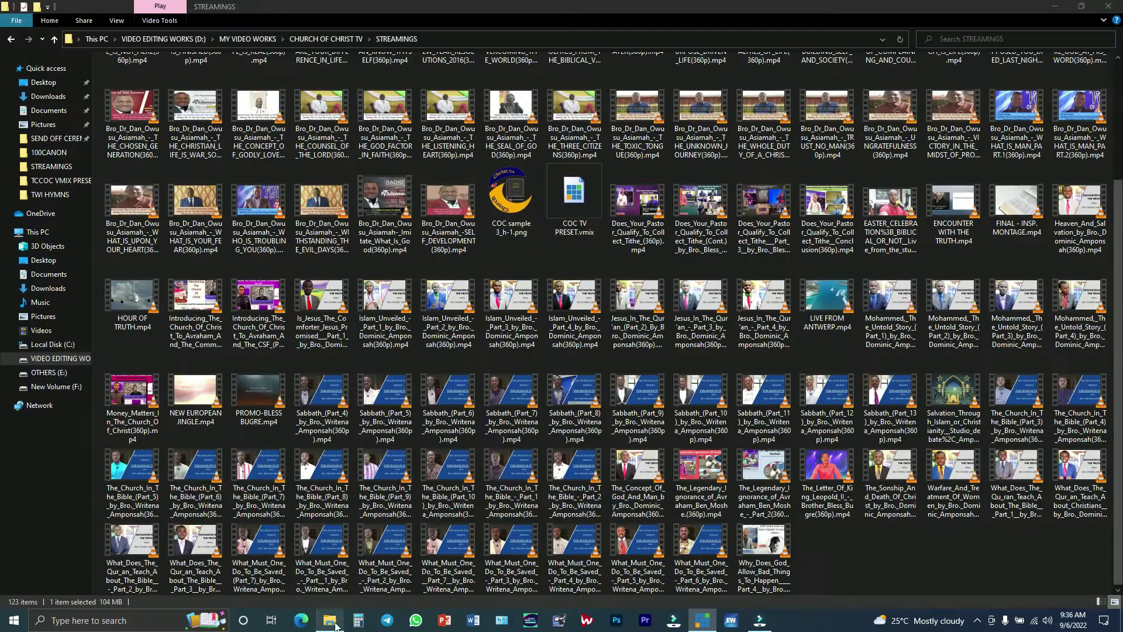
pyautogui.scroll(2, 533, 391)
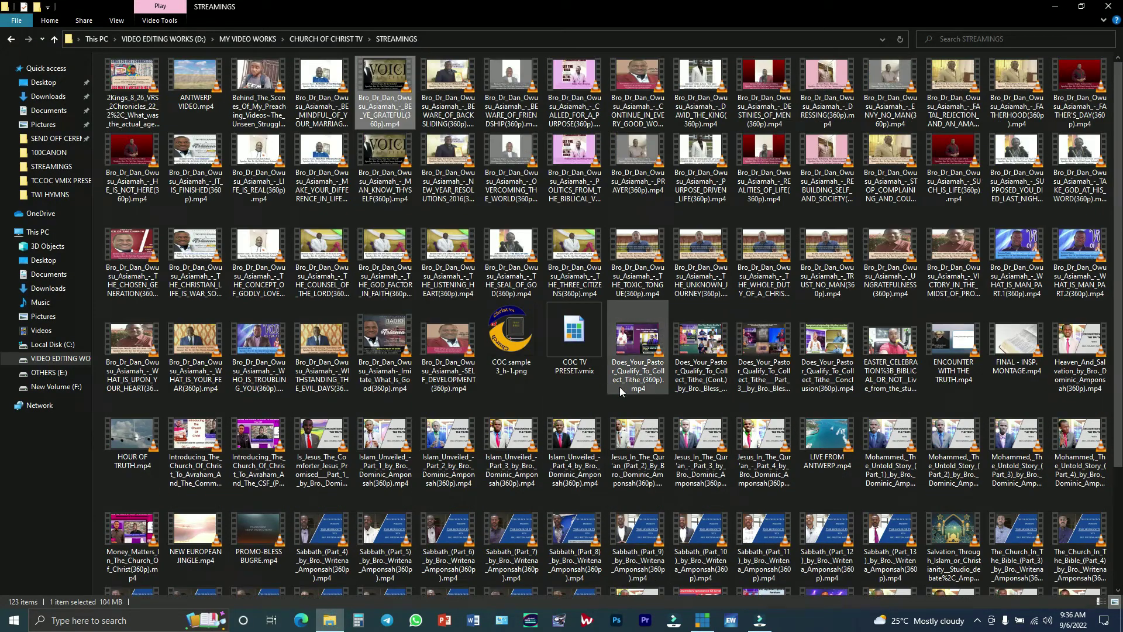
pyautogui.scroll(-2, 620, 388)
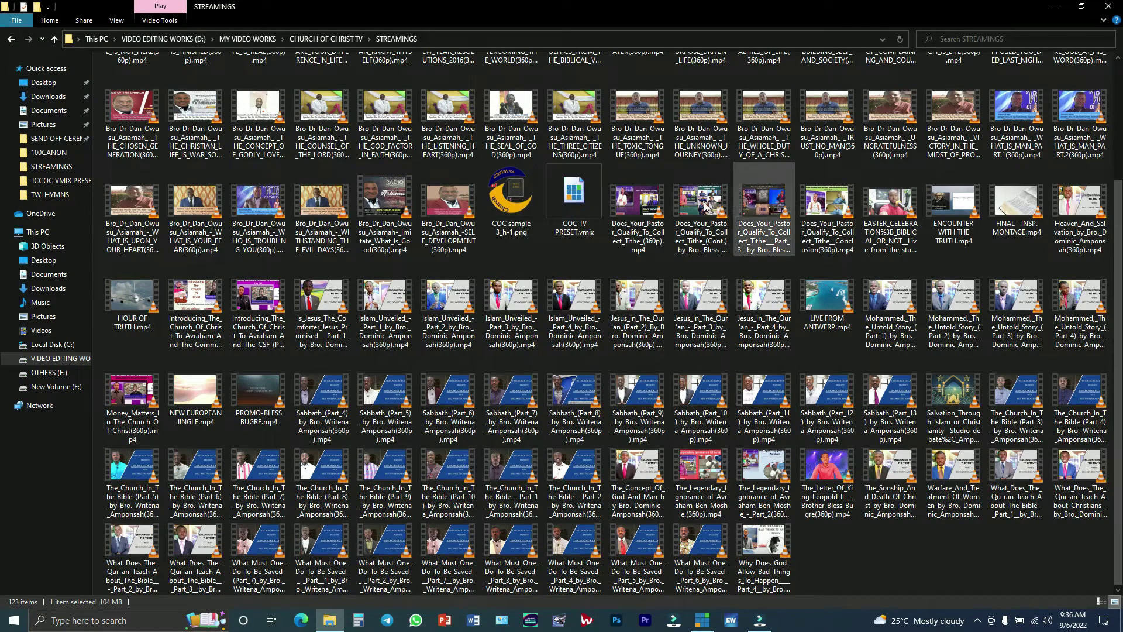
pyautogui.click(822, 304)
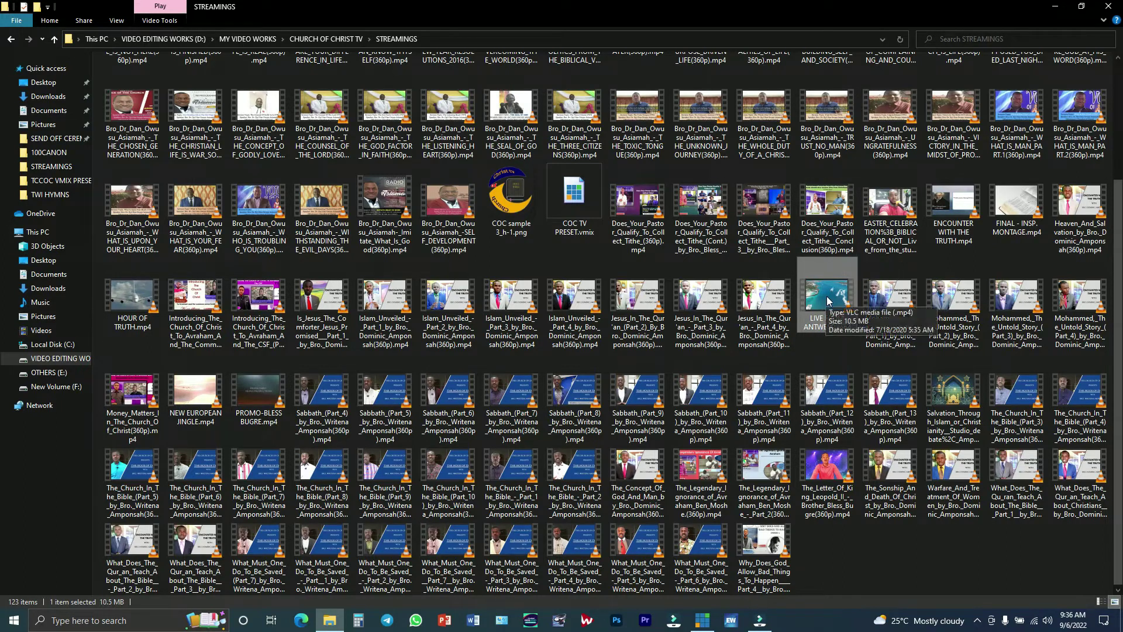
pyautogui.moveTo(823, 301); pyautogui.dragTo(321, 426)
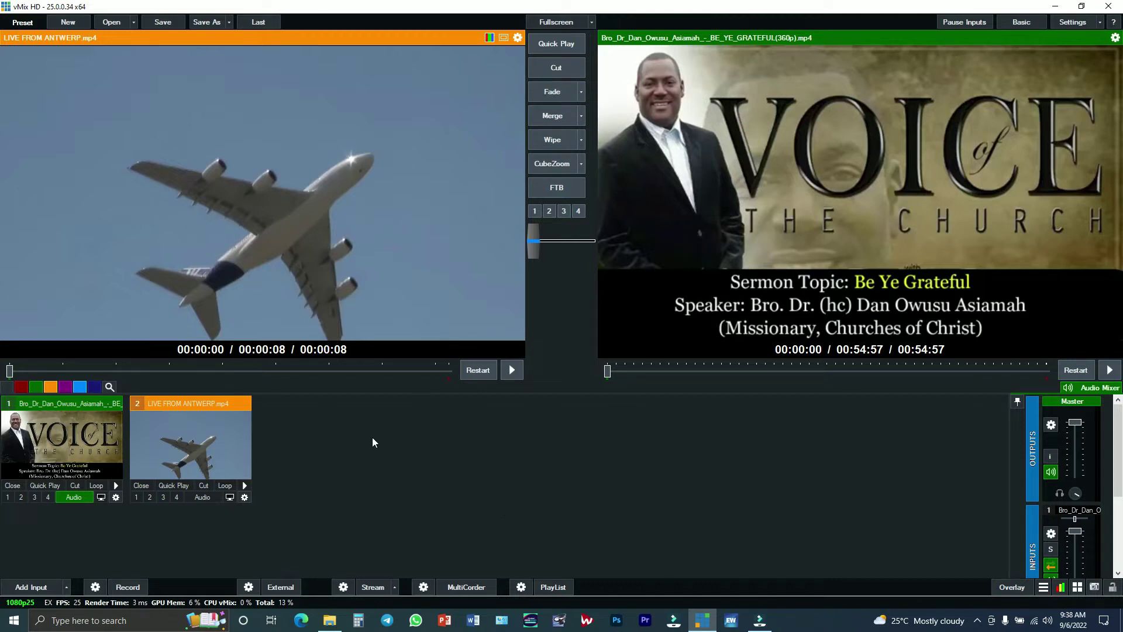
# - Put input 1, the BE_YE_GRATEFUL sermon video, back into Preview
pyautogui.click(83, 448)
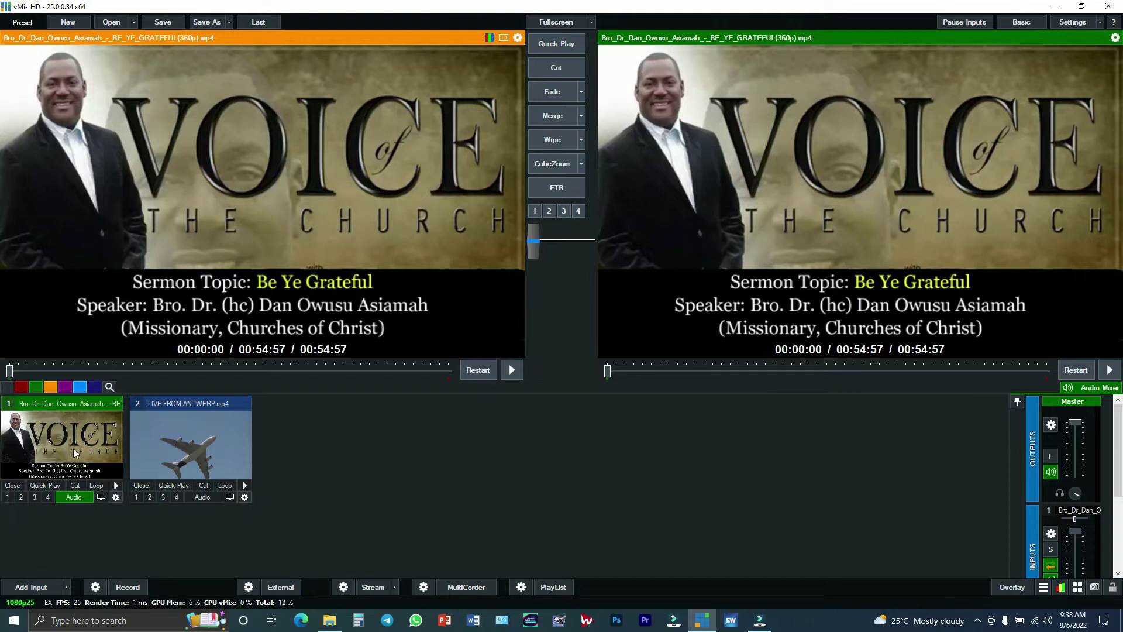
# - Toggle Preview between inputs 1 and 2, ending with the LIVE FROM ANTWERP clip cued
pyautogui.click(198, 447)
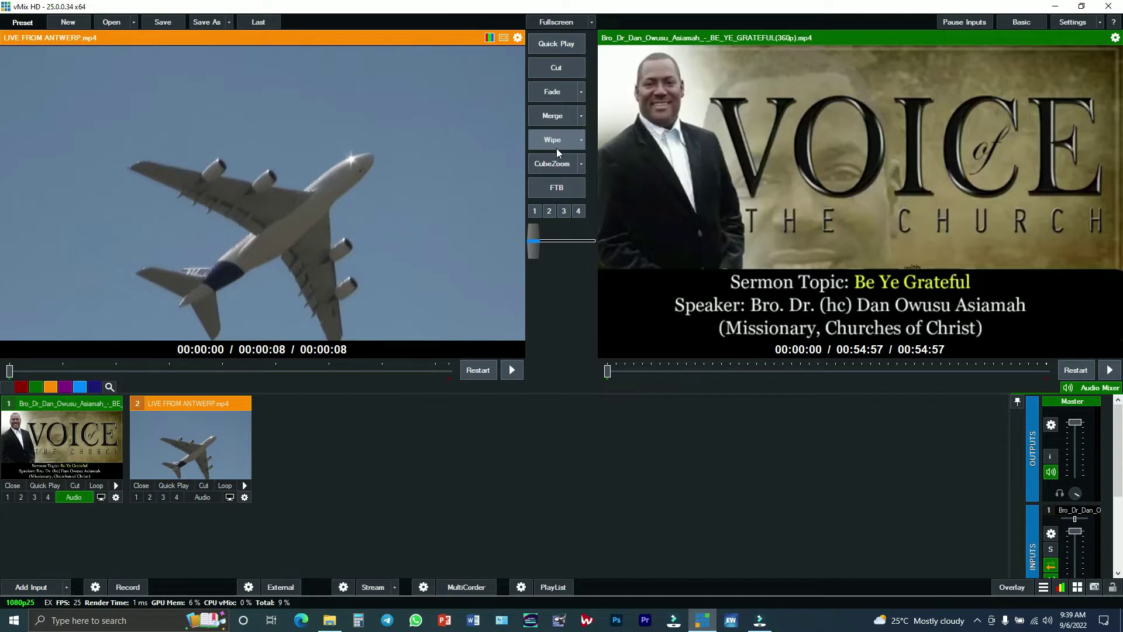
pyautogui.click(68, 434)
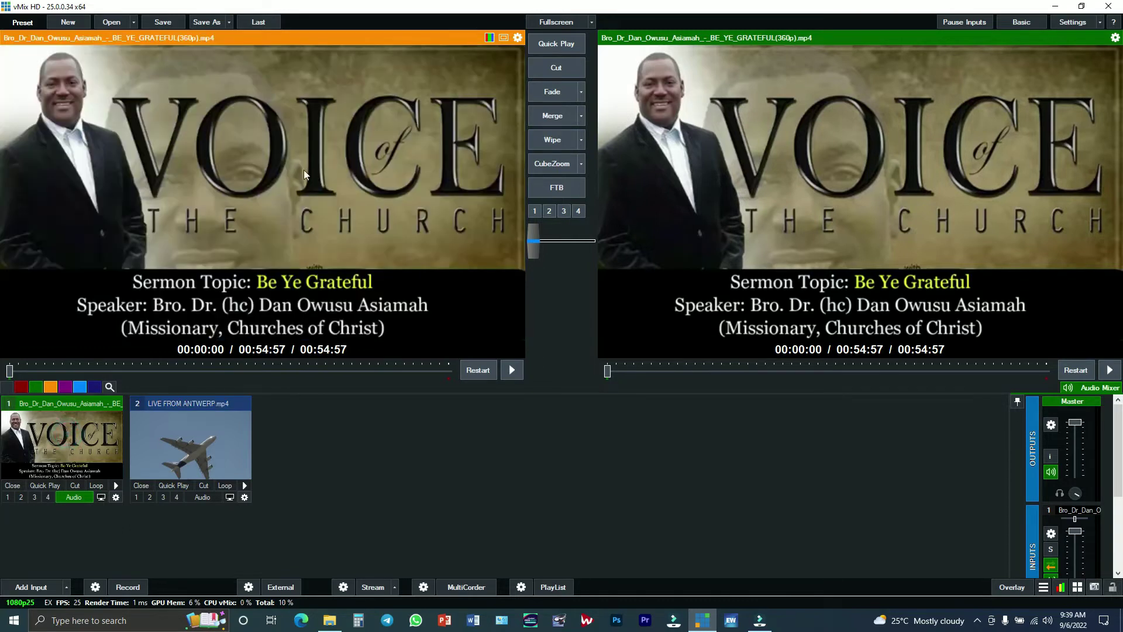
pyautogui.click(159, 440)
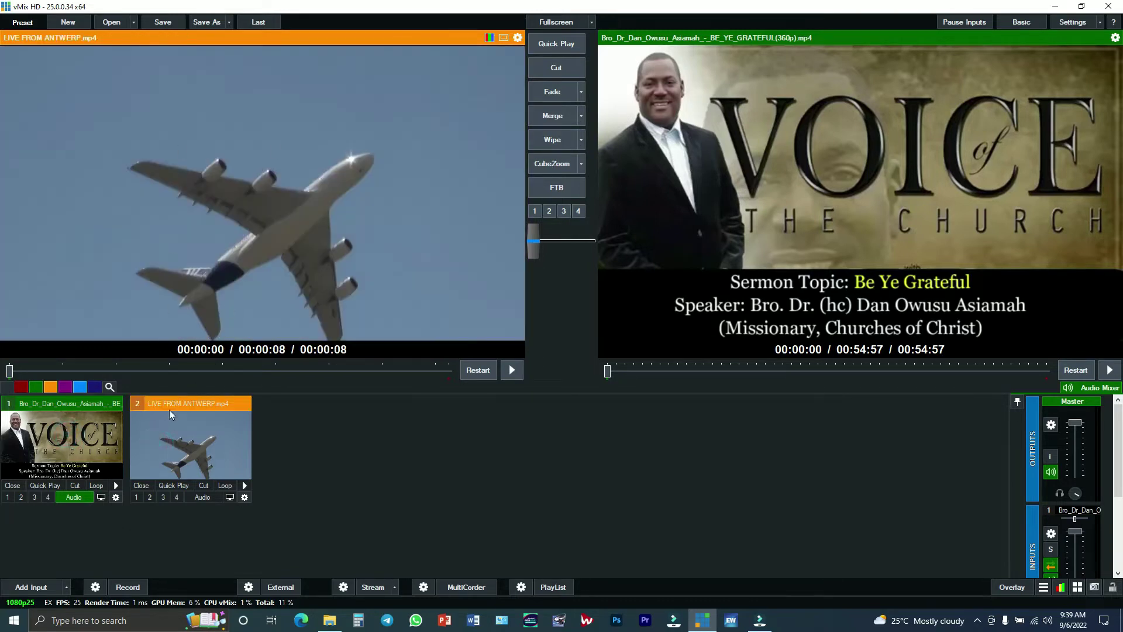
pyautogui.click(93, 448)
pyautogui.click(159, 434)
pyautogui.click(549, 116)
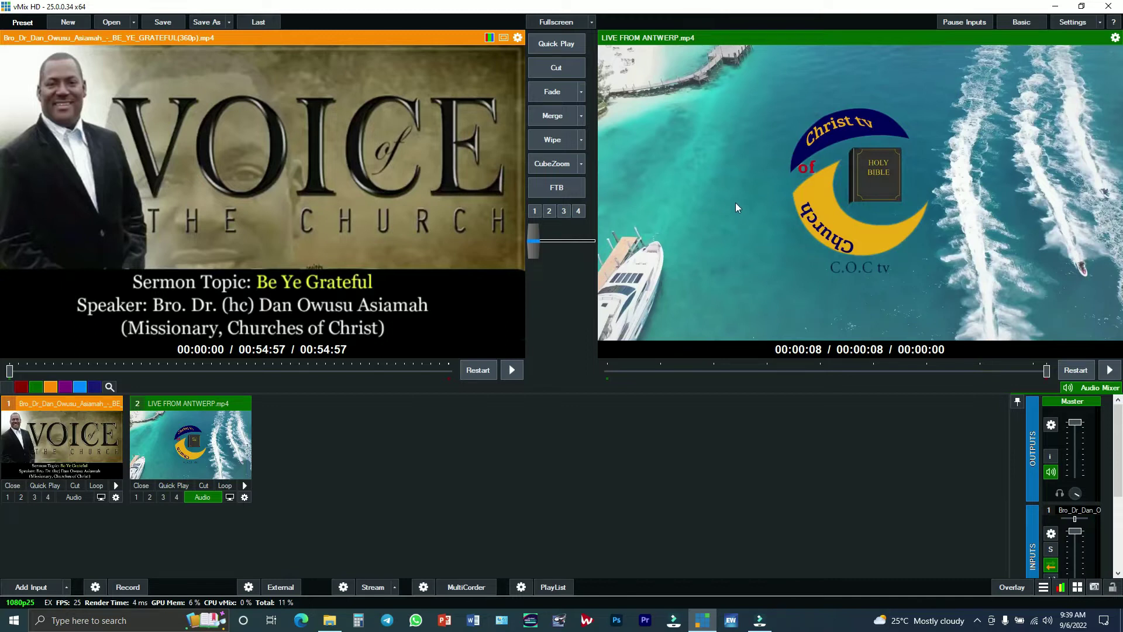
pyautogui.click(1073, 371)
pyautogui.click(1109, 371)
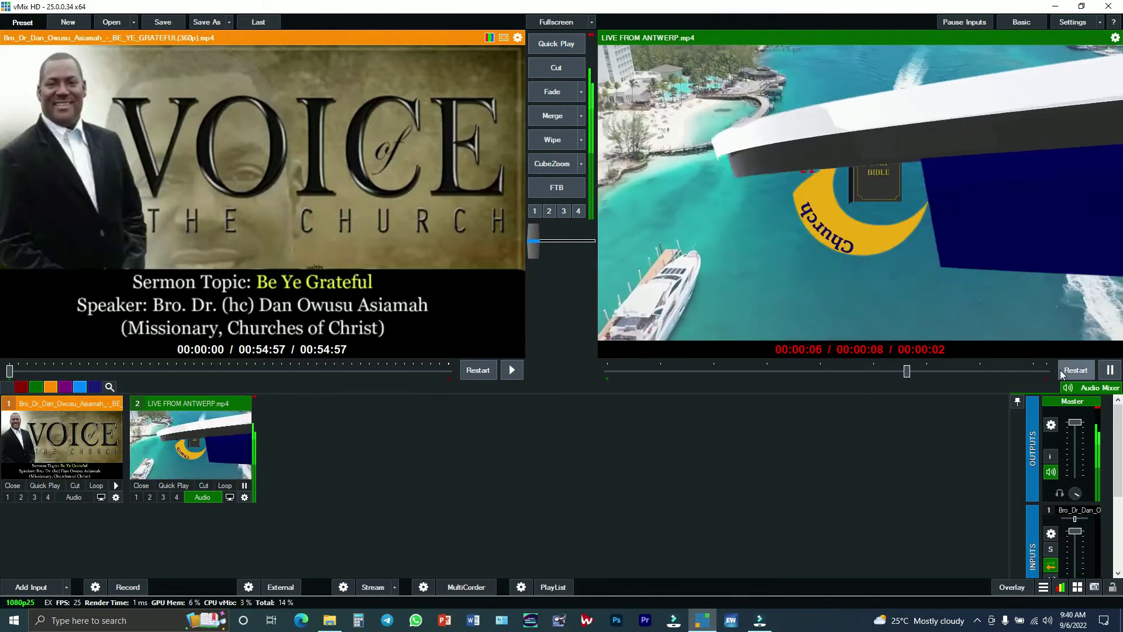
pyautogui.click(1073, 371)
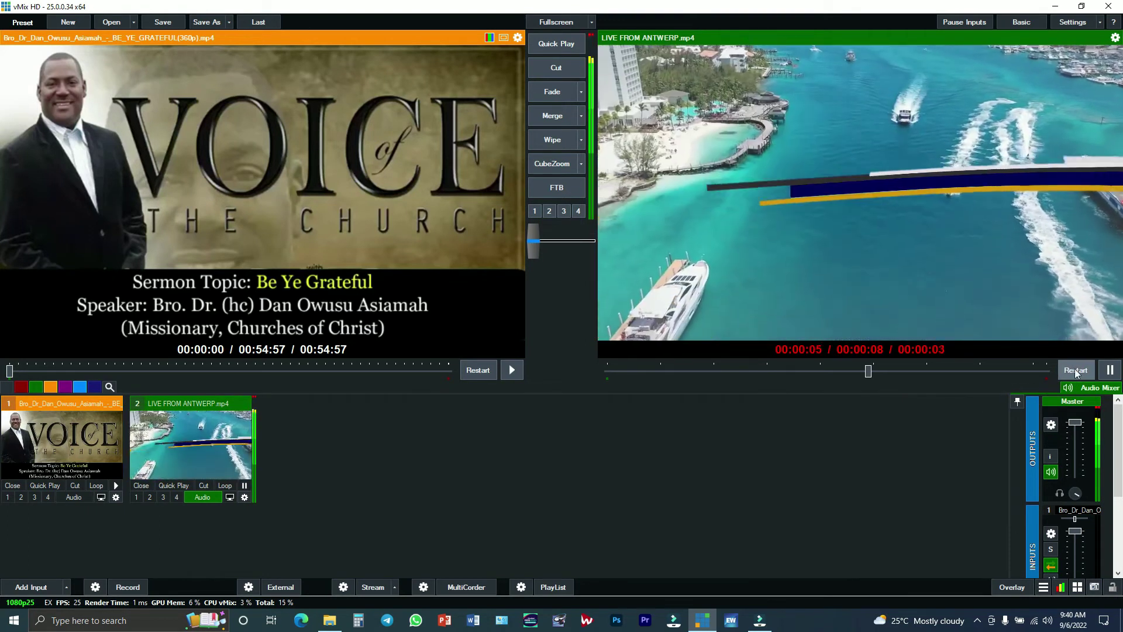
pyautogui.click(1076, 369)
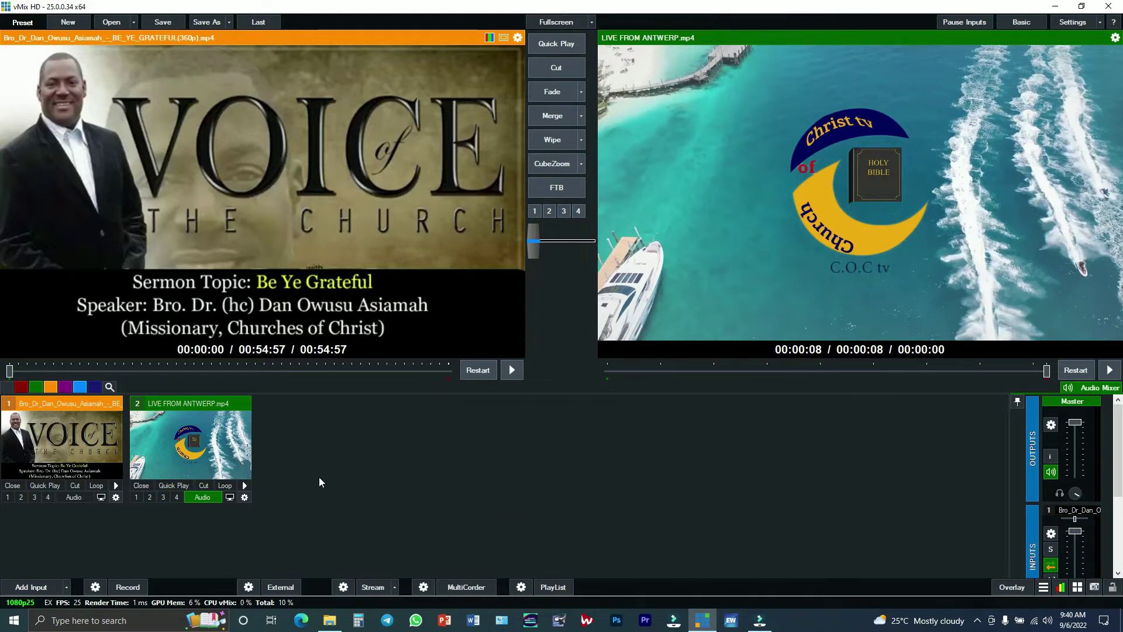
pyautogui.click(190, 463)
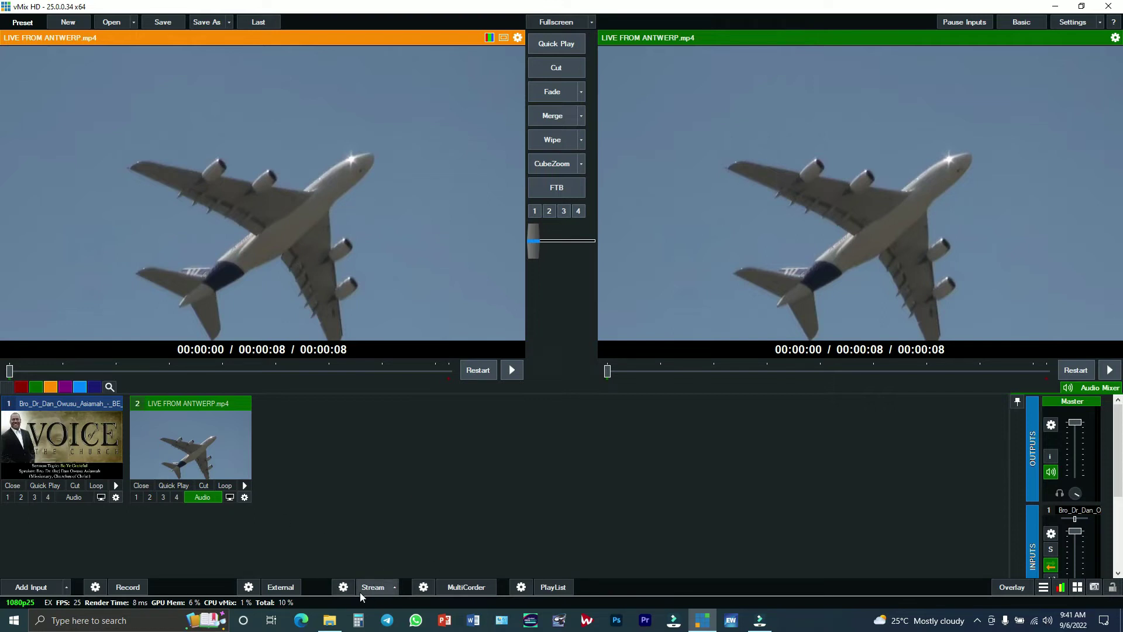
# - Check stream destinations 1–3, confirming stream 1 uses Facebook RTMP, then open Facebook's home feed in Edge
pyautogui.click(342, 587)
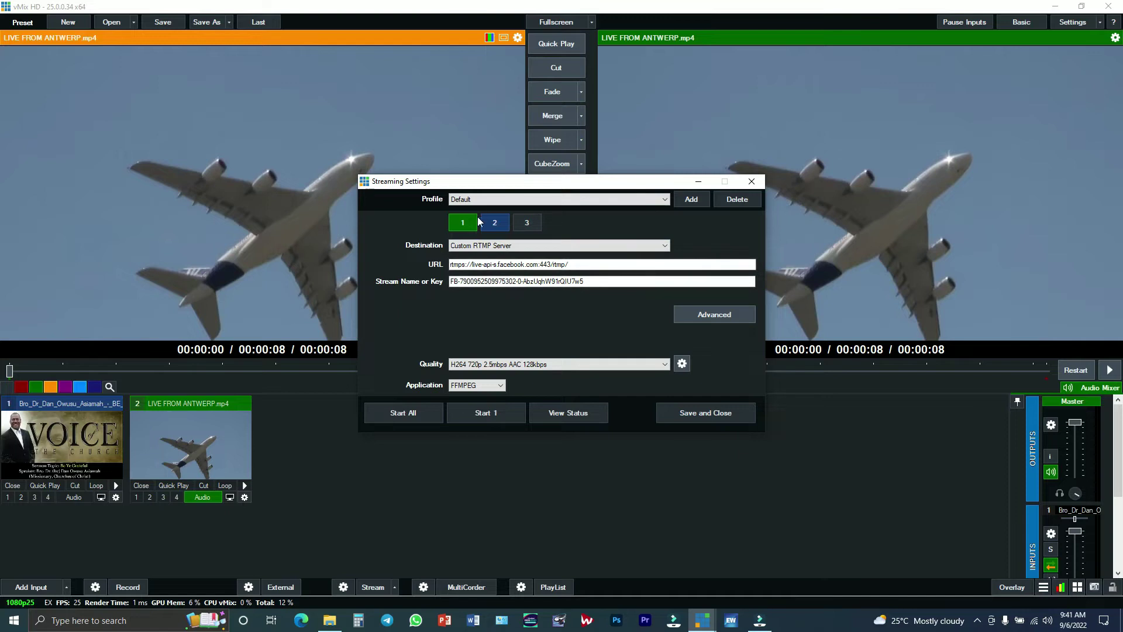
pyautogui.click(495, 223)
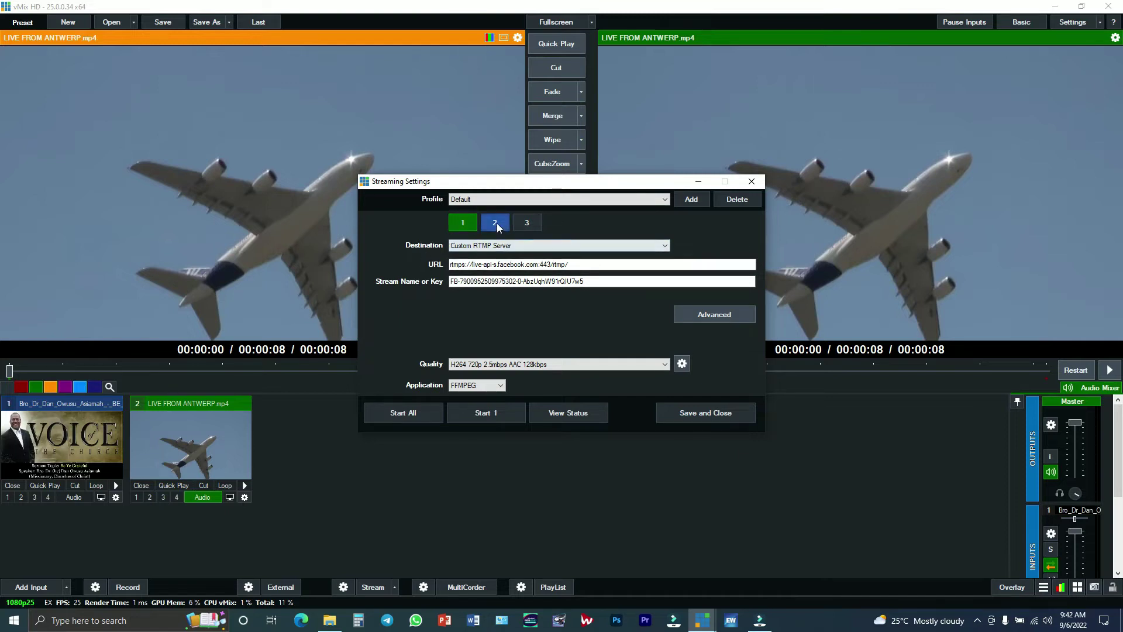
pyautogui.click(526, 222)
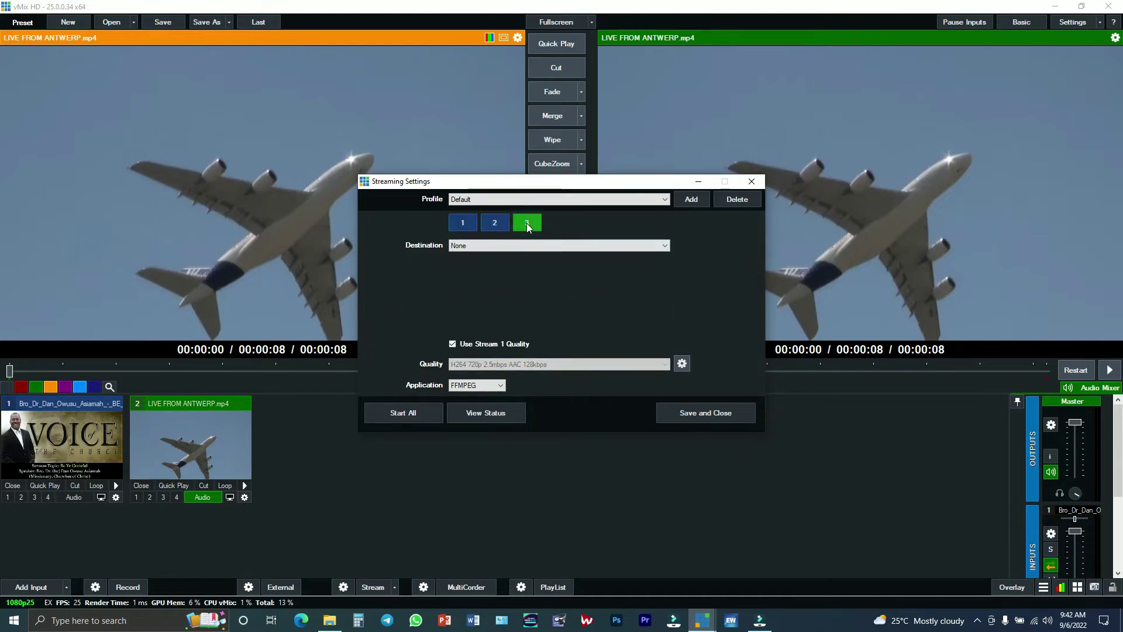
pyautogui.click(462, 223)
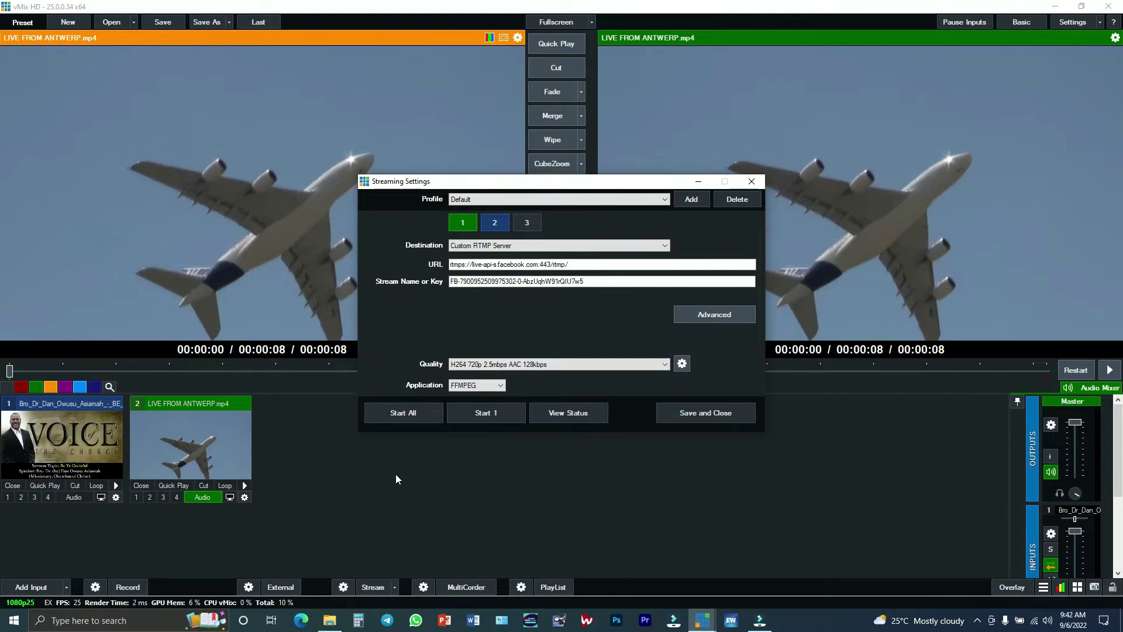
pyautogui.click(300, 620)
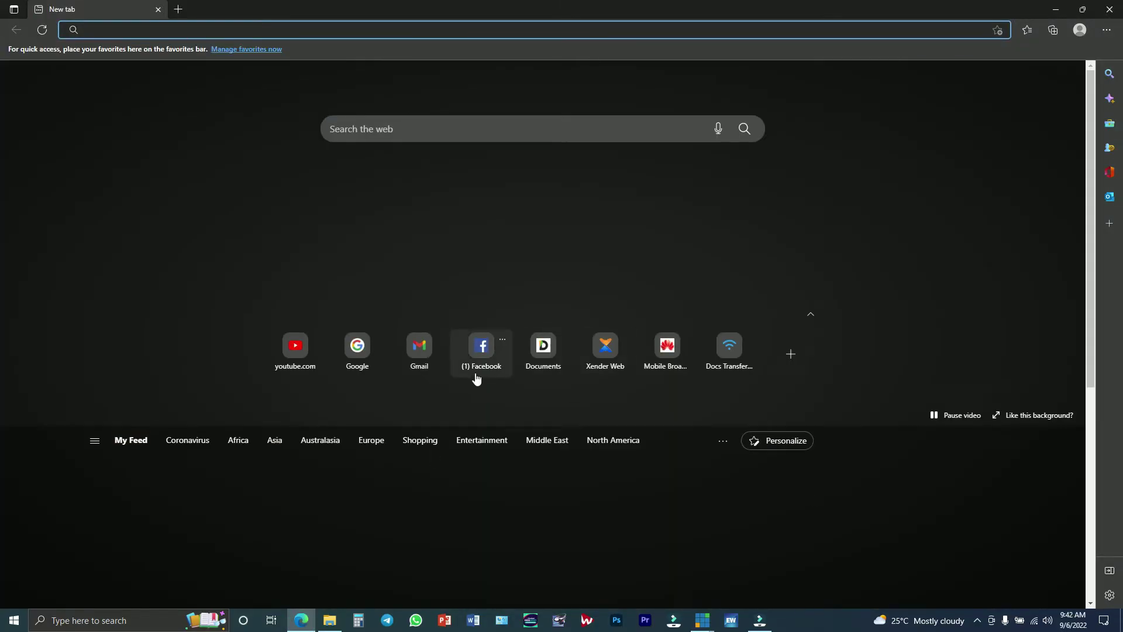
pyautogui.click(477, 378)
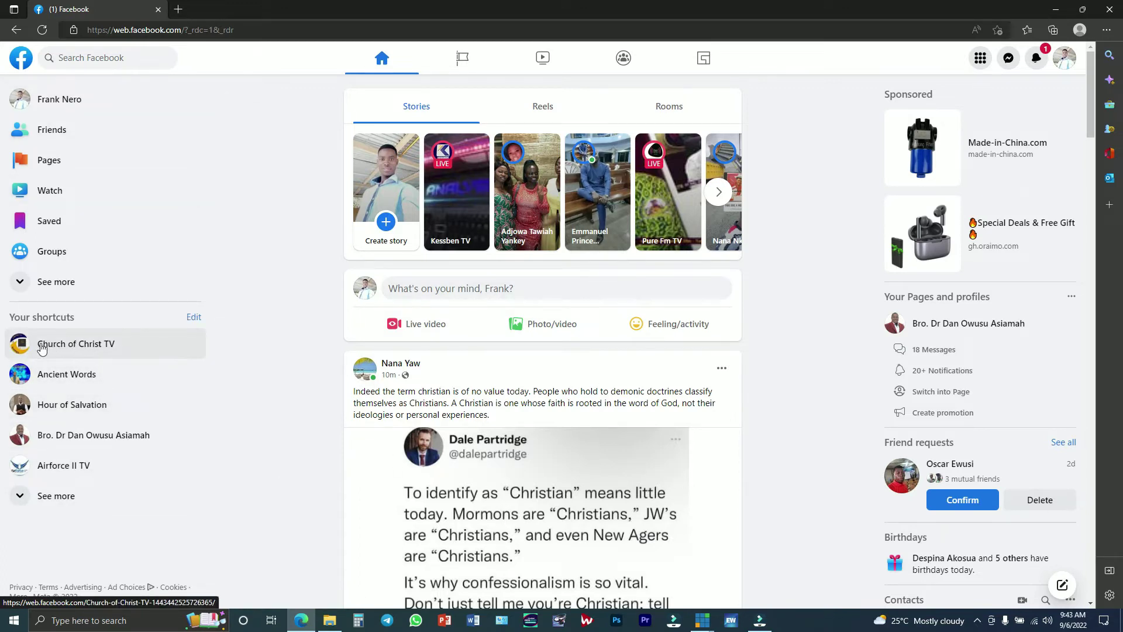
# - Open the Church of Christ TV Page from Facebook's sidebar and scroll its Manage Page home
pyautogui.click(69, 351)
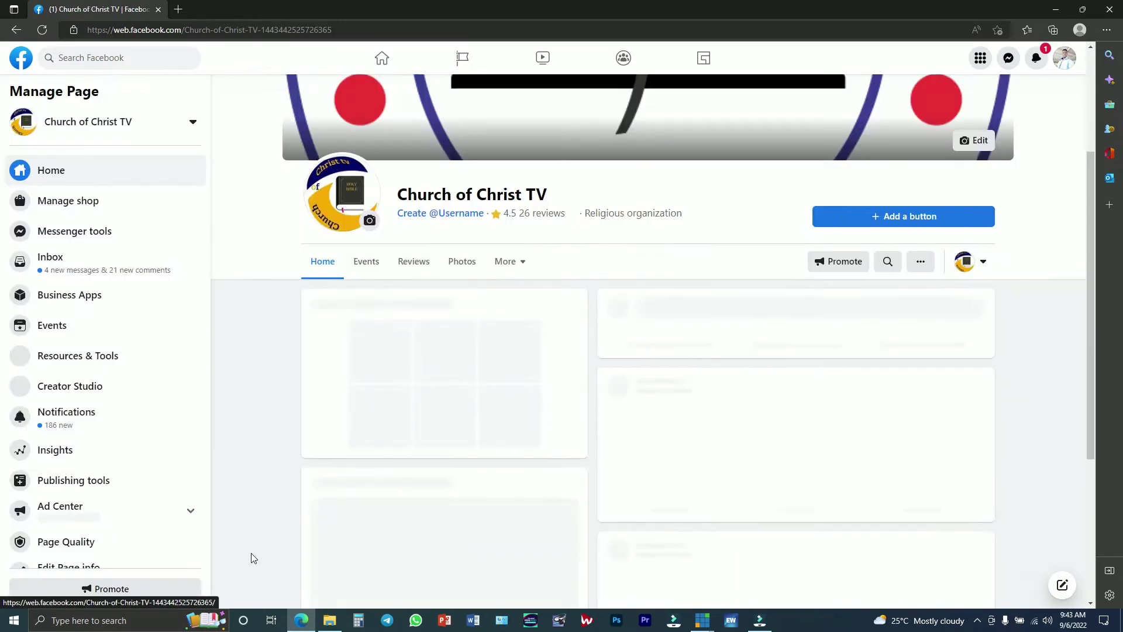
pyautogui.scroll(-3, 607, 480)
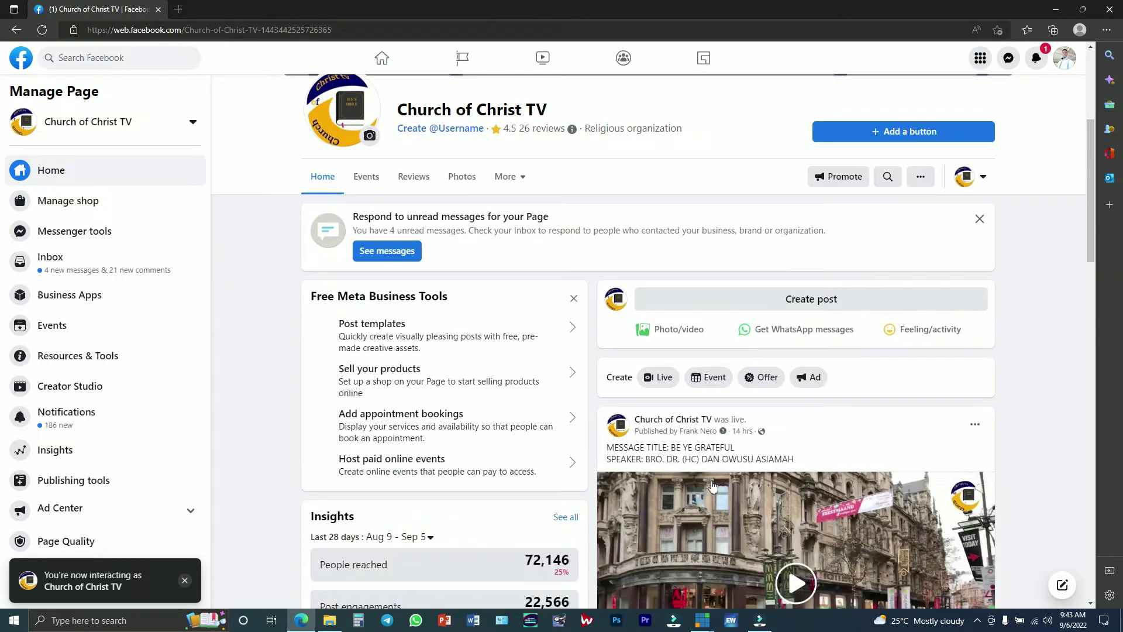
pyautogui.scroll(4, 644, 410)
pyautogui.scroll(-4, 590, 425)
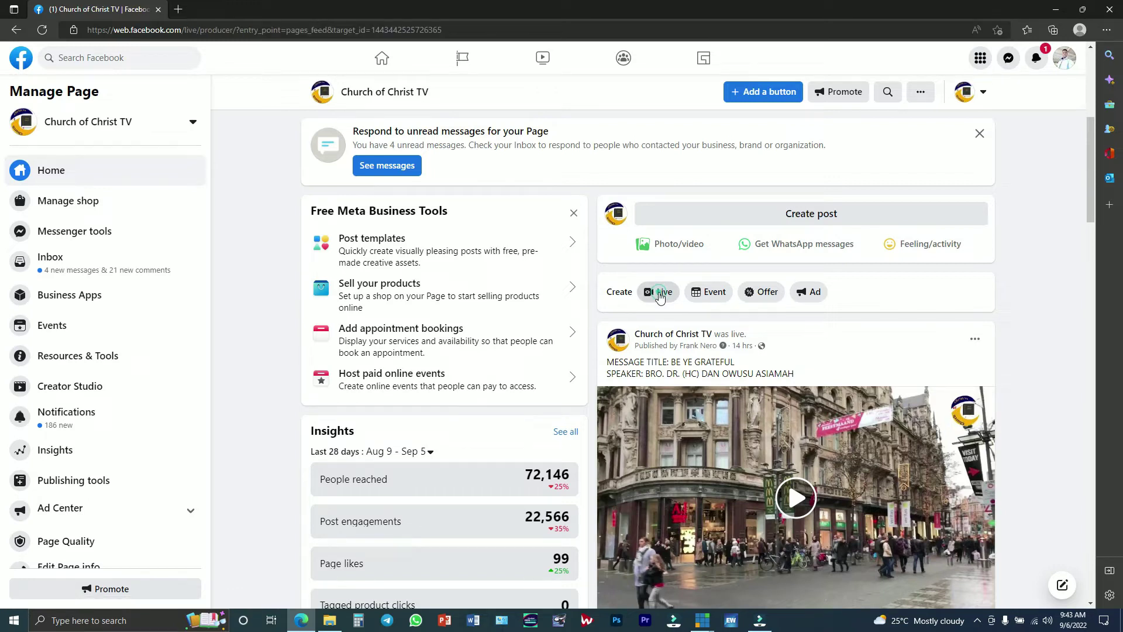
# - Create a Live video for the Page, choosing Go live now and dismissing the tips popup
pyautogui.click(660, 296)
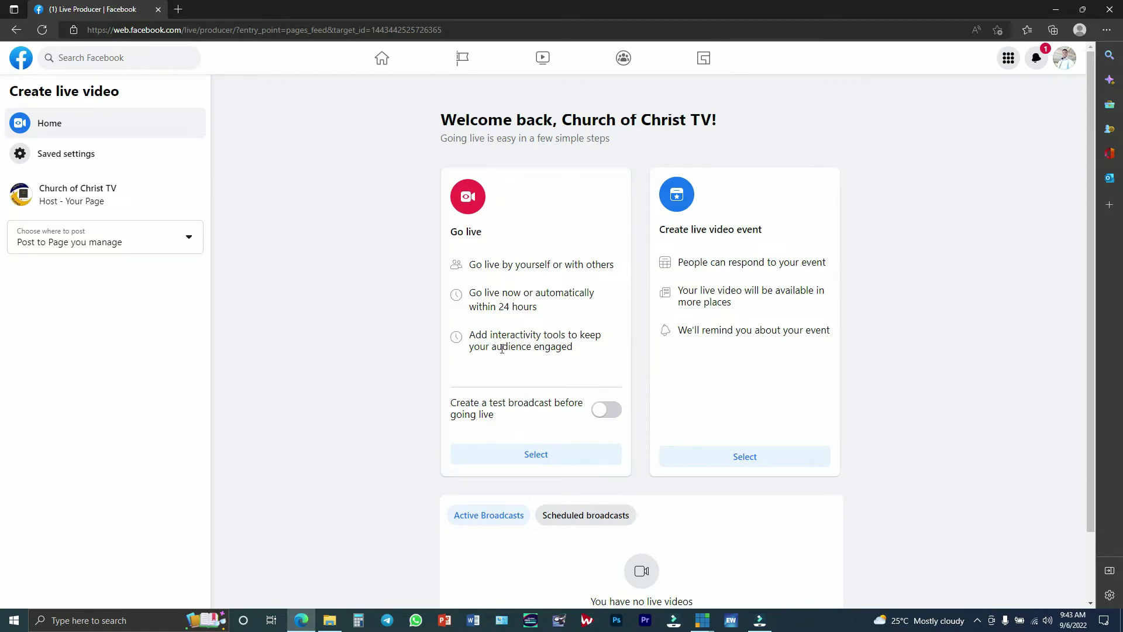
pyautogui.click(534, 458)
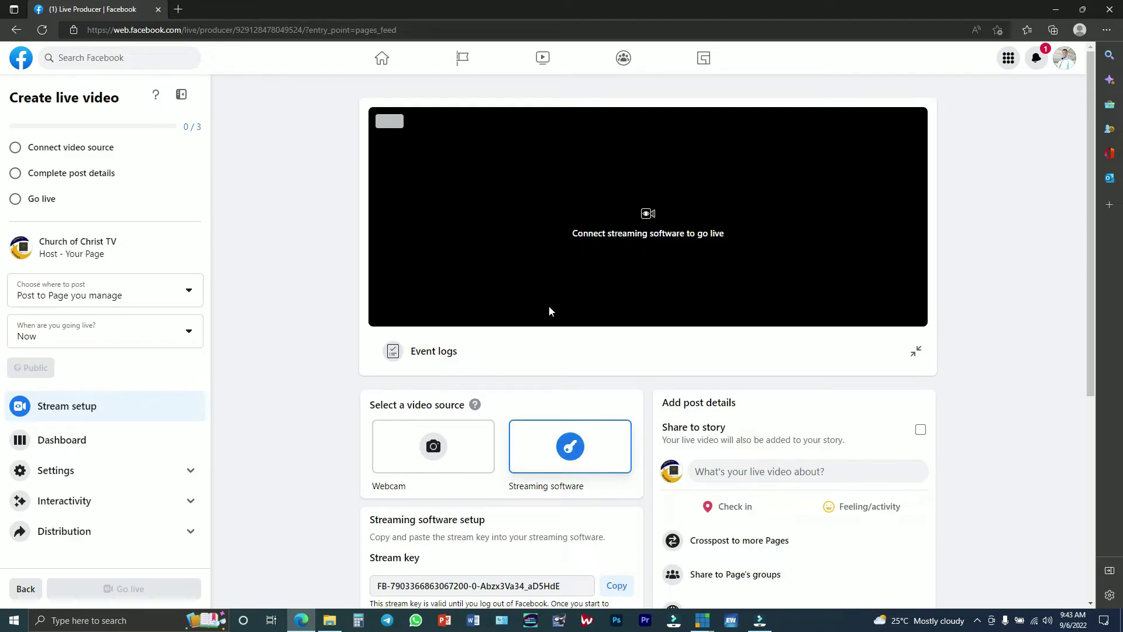
pyautogui.scroll(-3, 451, 466)
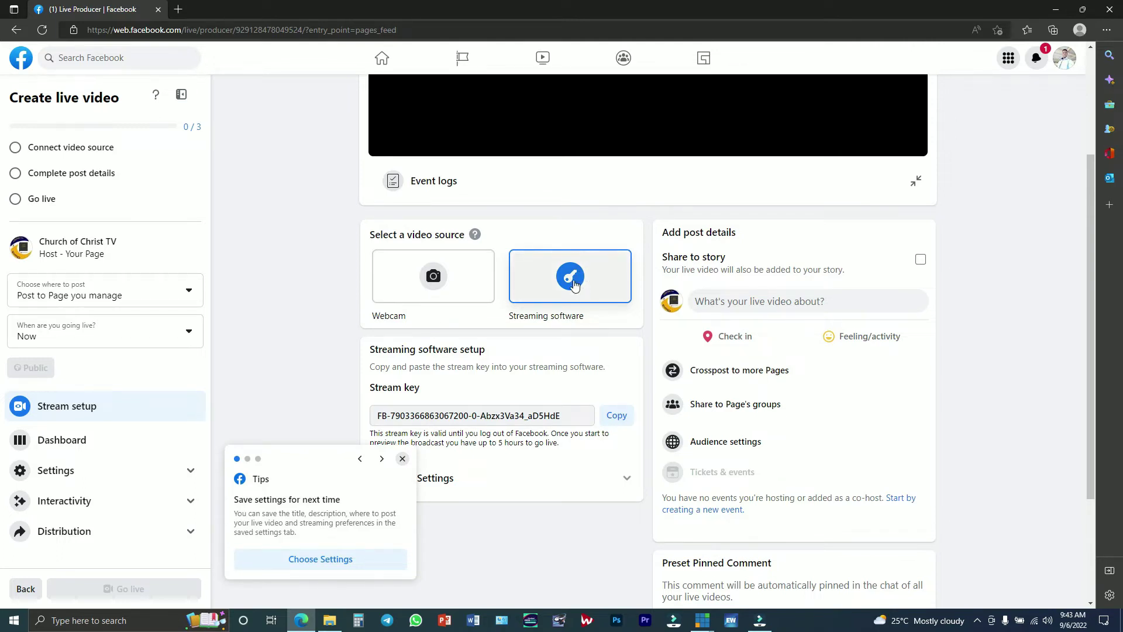
pyautogui.click(403, 457)
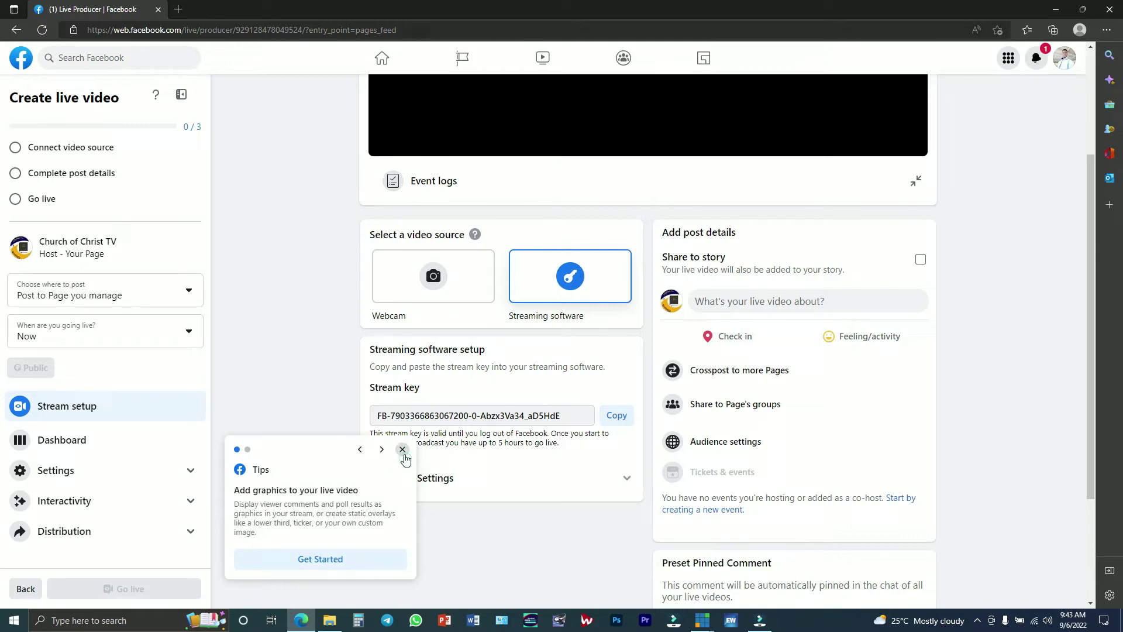
pyautogui.click(404, 456)
pyautogui.click(402, 488)
pyautogui.scroll(3, 525, 233)
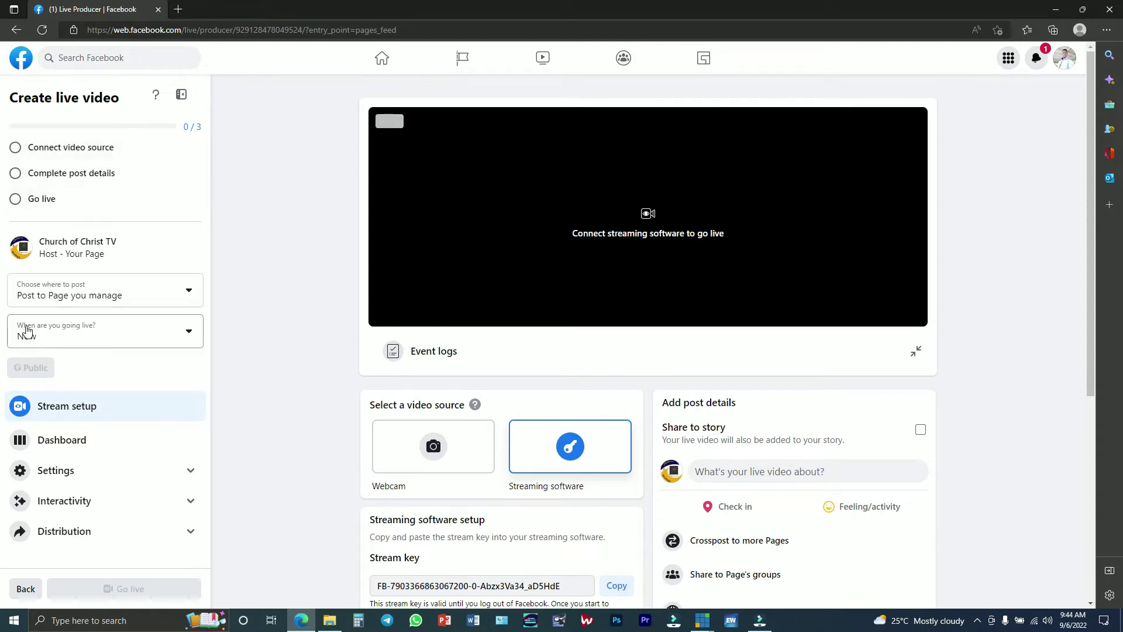
# - Review the streaming-software video source step, then move to the post details step
pyautogui.click(17, 153)
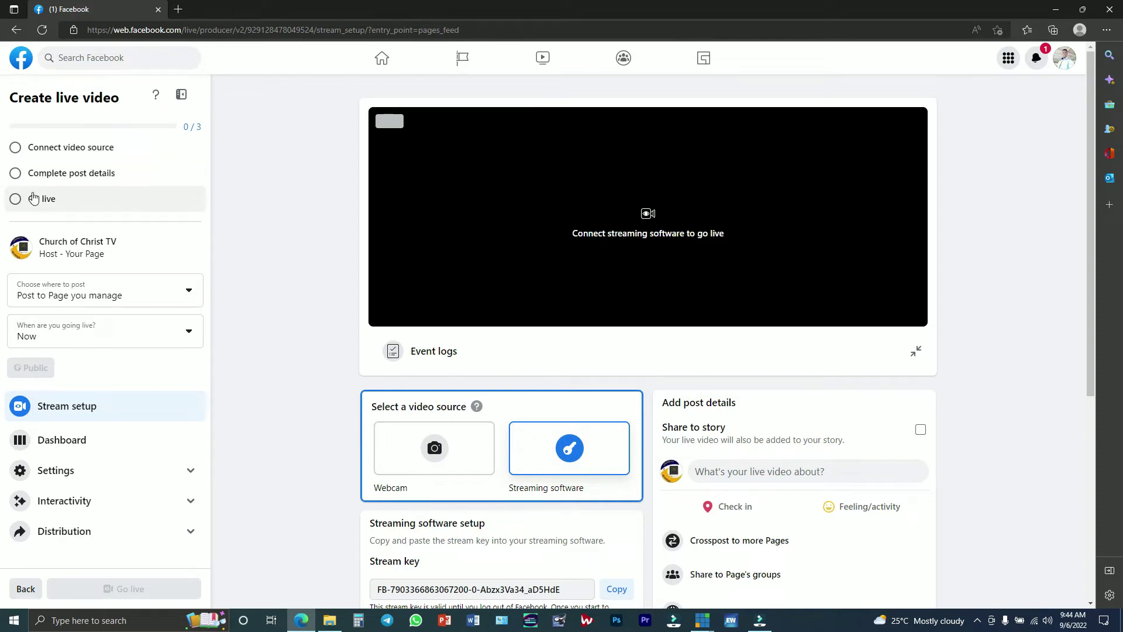
pyautogui.click(59, 173)
pyautogui.scroll(-3, 525, 436)
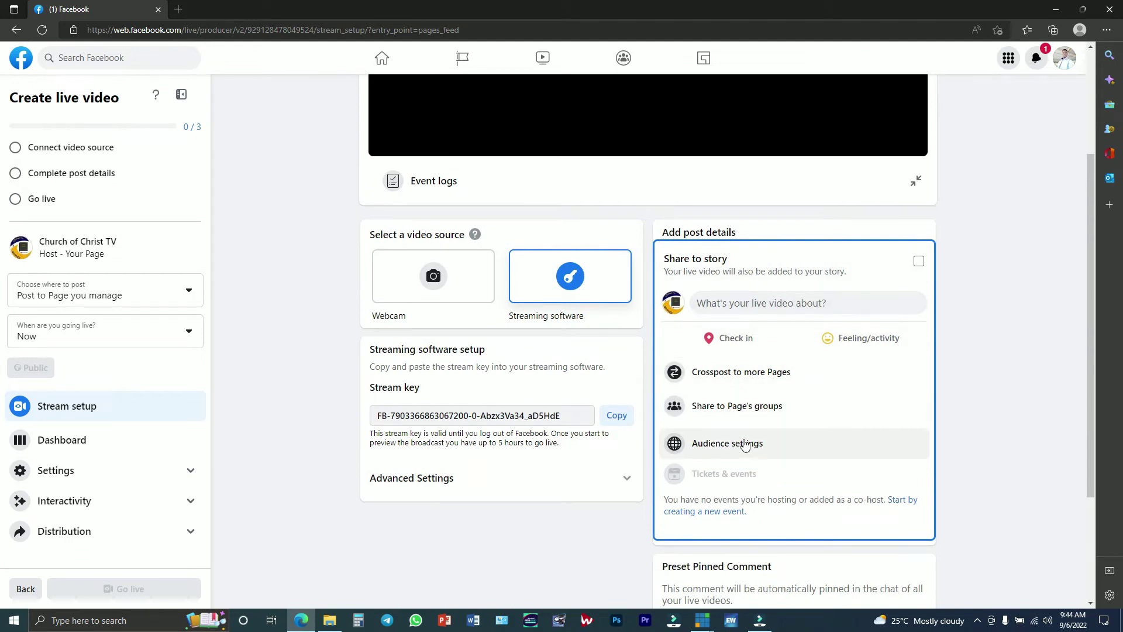
# - Enter title VOICE OF THE CHURCH and a BE YE GRATEFUL description naming the speaker, then save
pyautogui.click(782, 304)
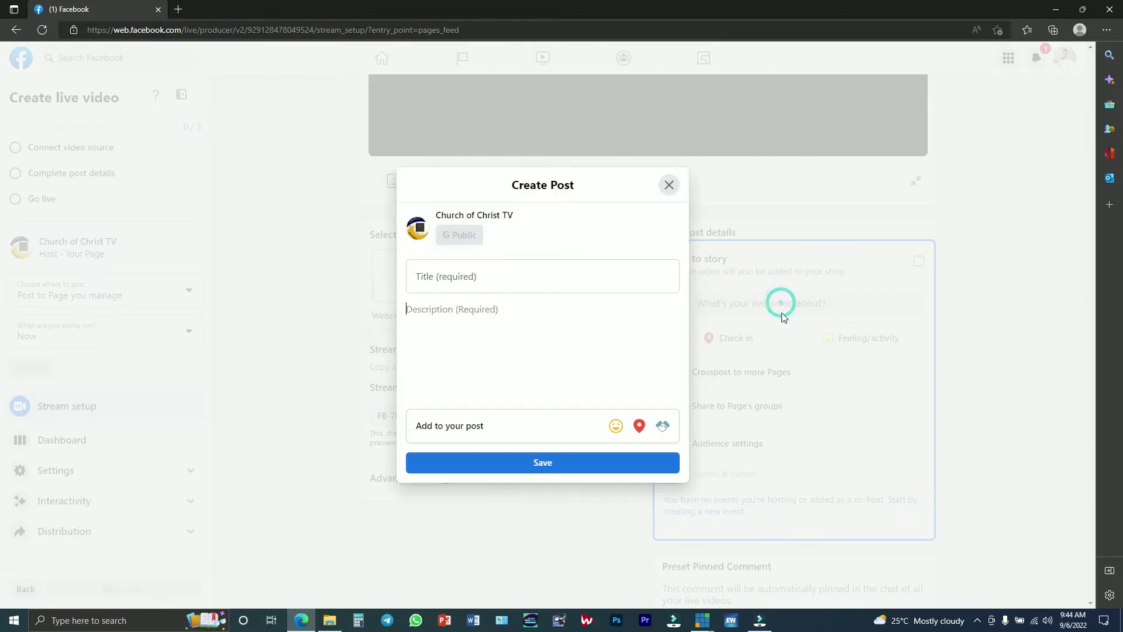
pyautogui.click(475, 283)
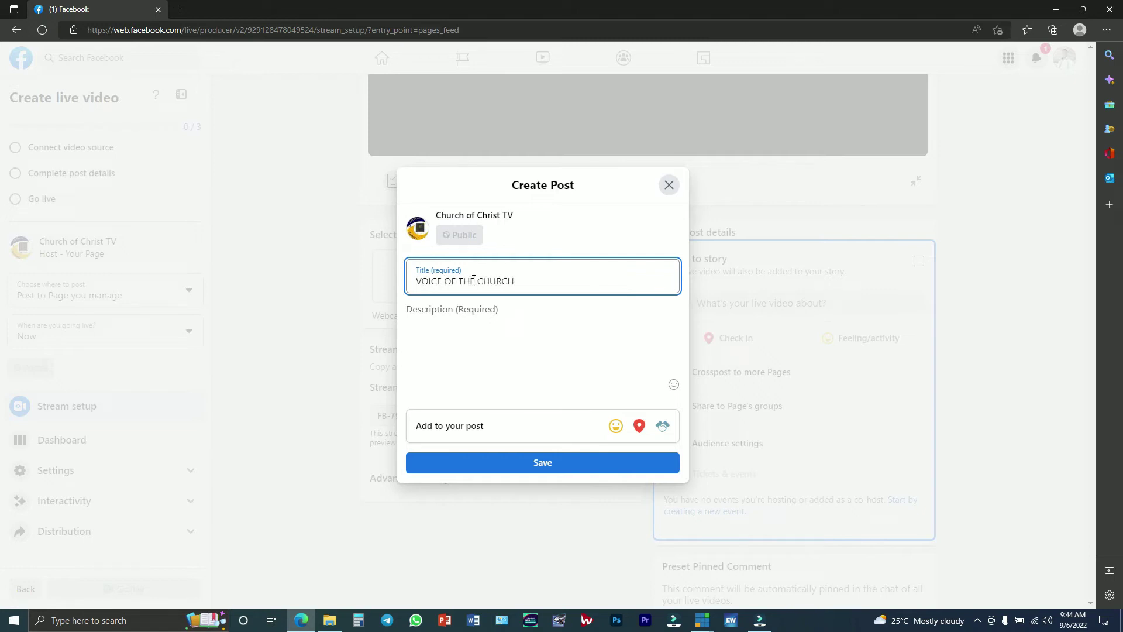
pyautogui.click(483, 326)
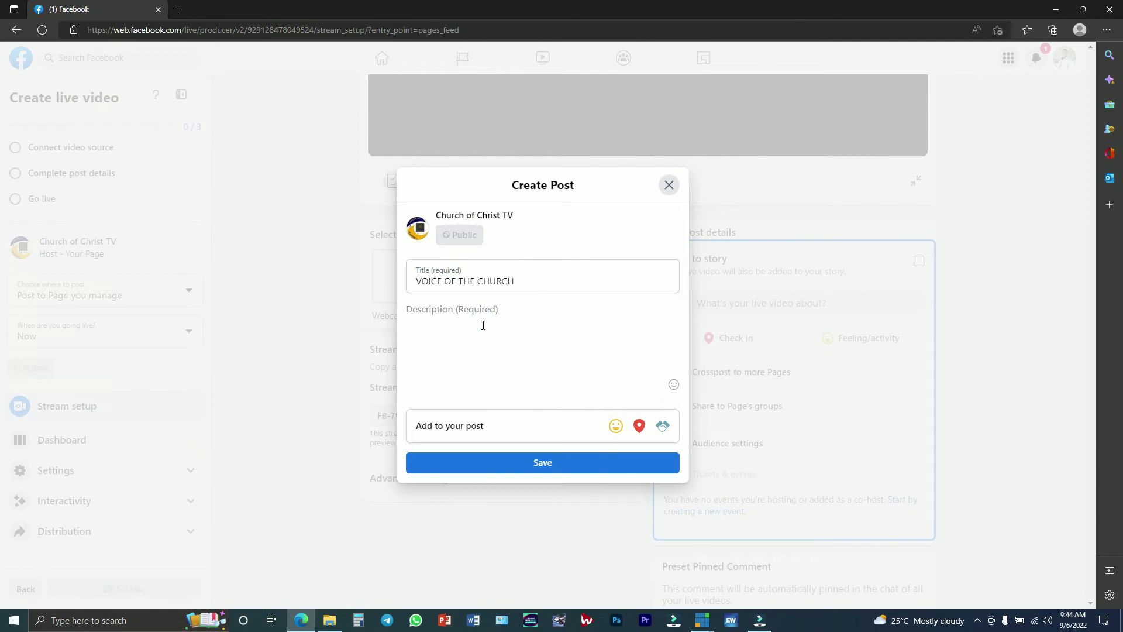
pyautogui.write('MESSAGE TITLE: BE YE GR')
pyautogui.write('ATEFUL')
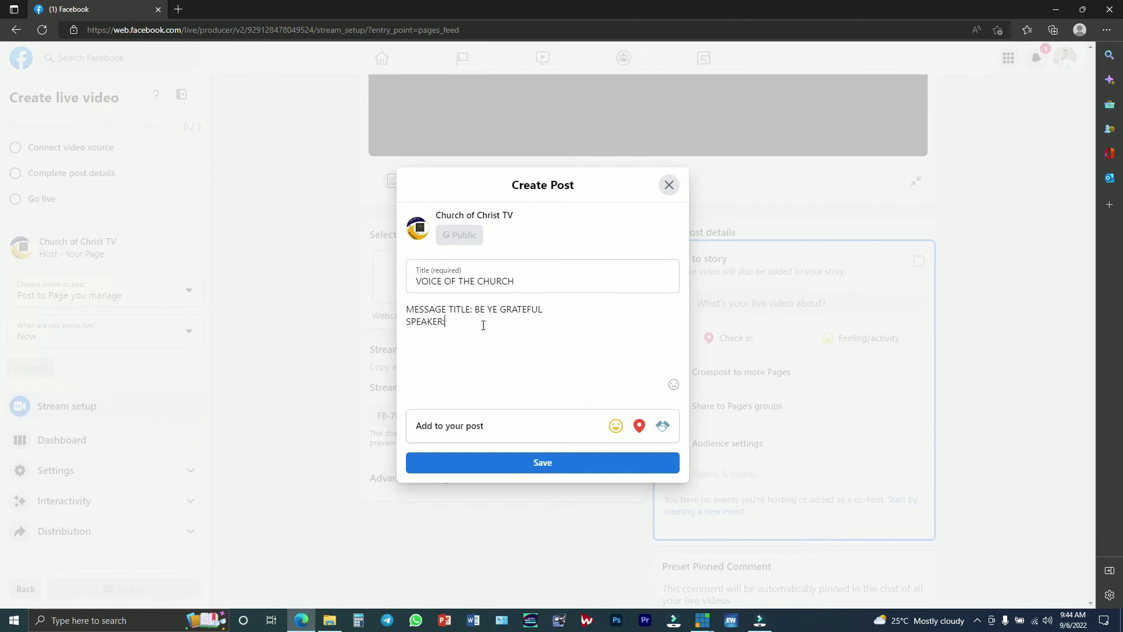
pyautogui.write('RO.')
pyautogui.press('BackSpace')
pyautogui.write('N OWUSU')
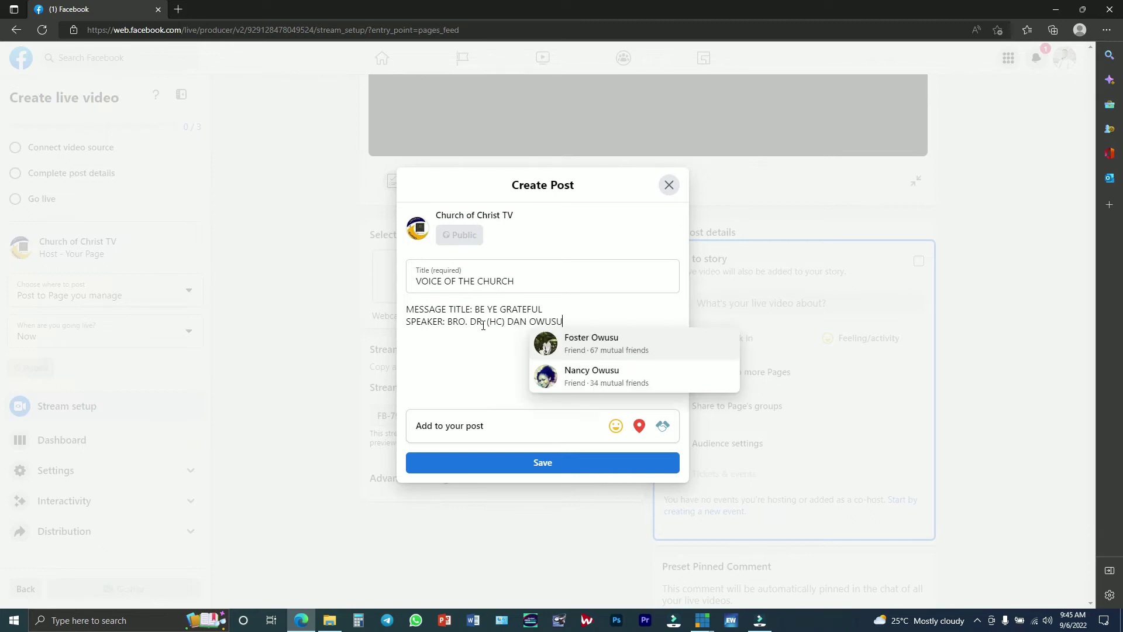
pyautogui.write(' ASIAMAH')
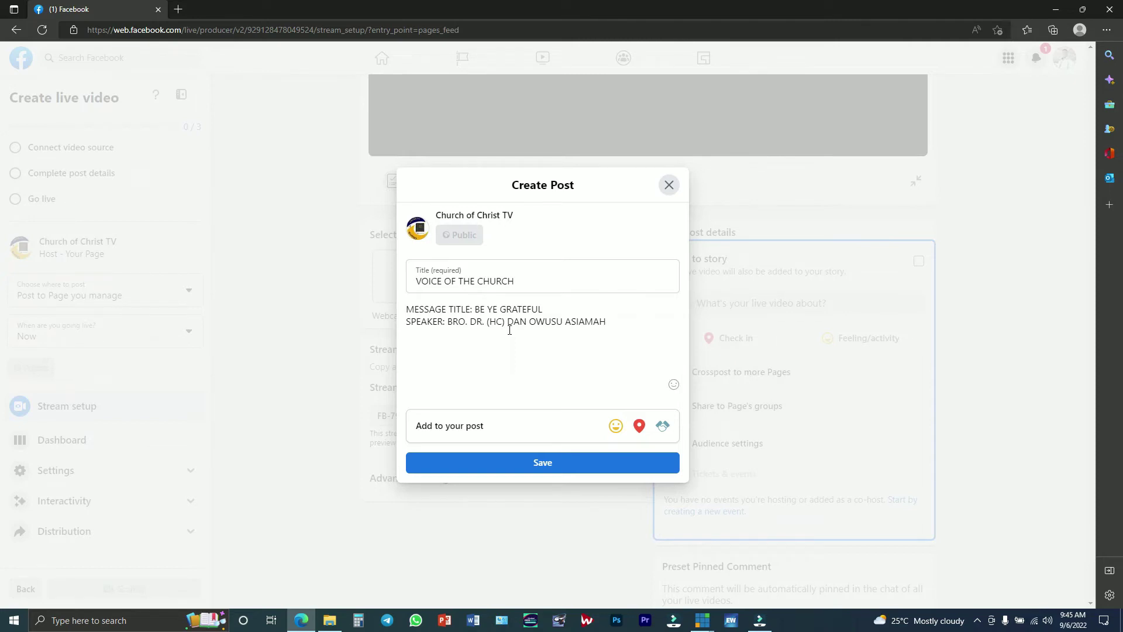
pyautogui.click(524, 464)
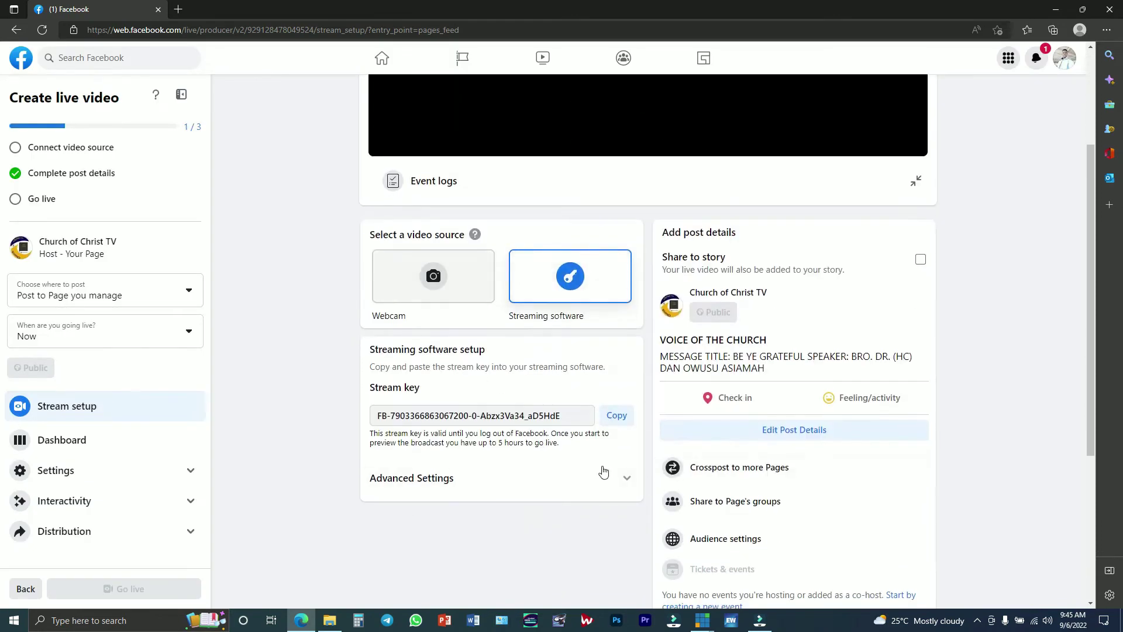
# - Expand Live Producer's advanced stream settings and scroll down to the Server URL
pyautogui.click(627, 474)
pyautogui.scroll(-2, 627, 472)
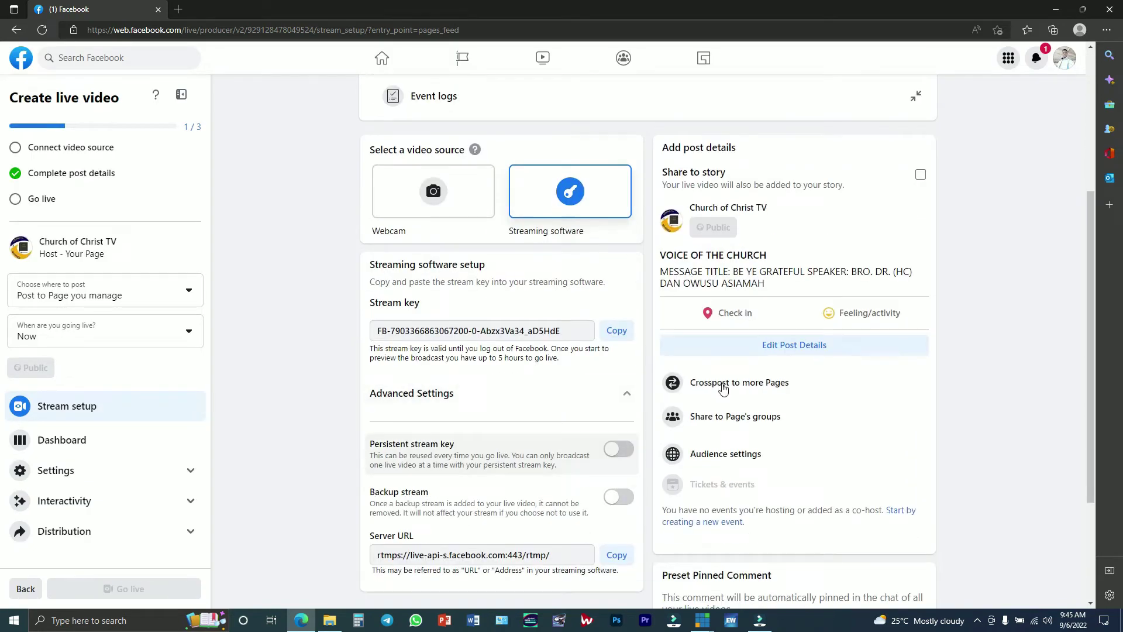
pyautogui.scroll(-3, 520, 442)
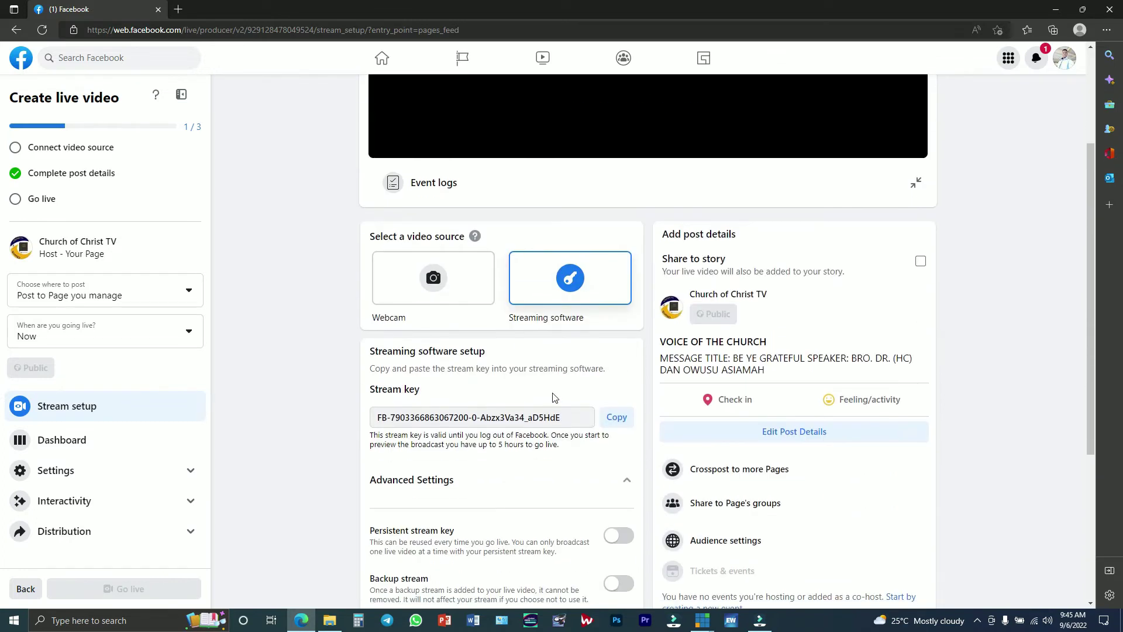
pyautogui.scroll(-2, 554, 398)
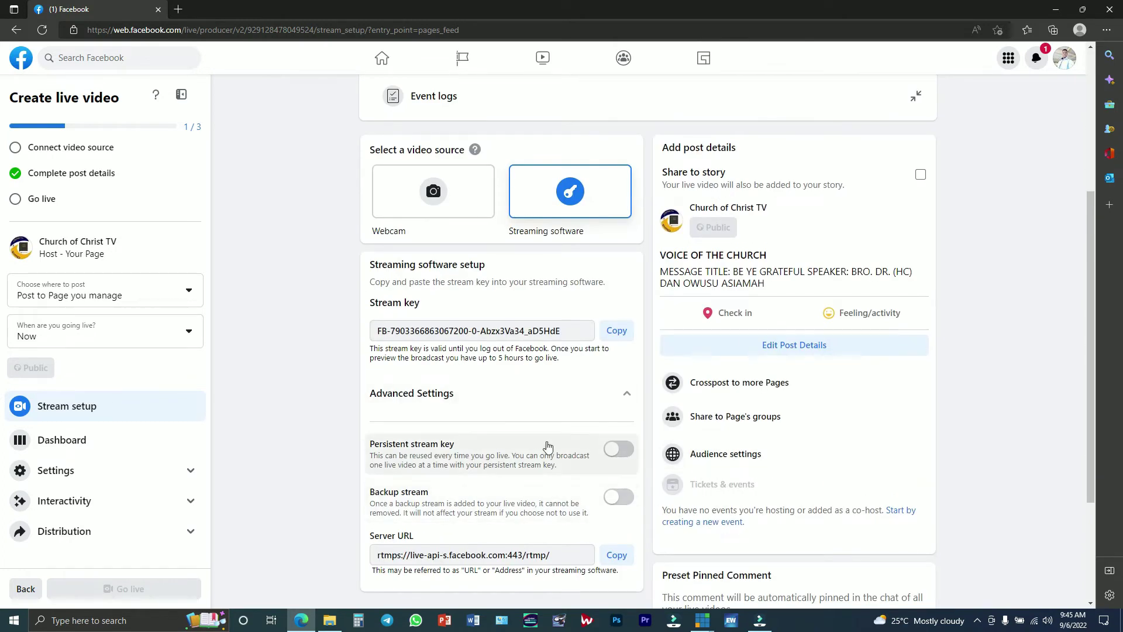
# - Check vMix's streaming settings, then re-expand Facebook's advanced settings to show the Server URL
pyautogui.click(703, 621)
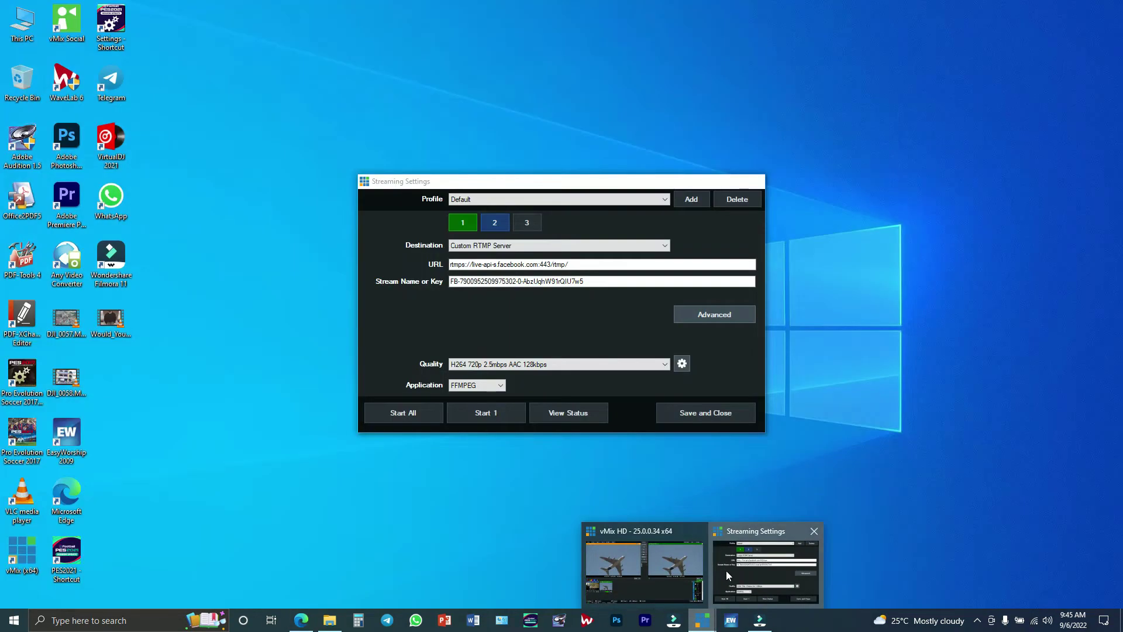
pyautogui.click(755, 567)
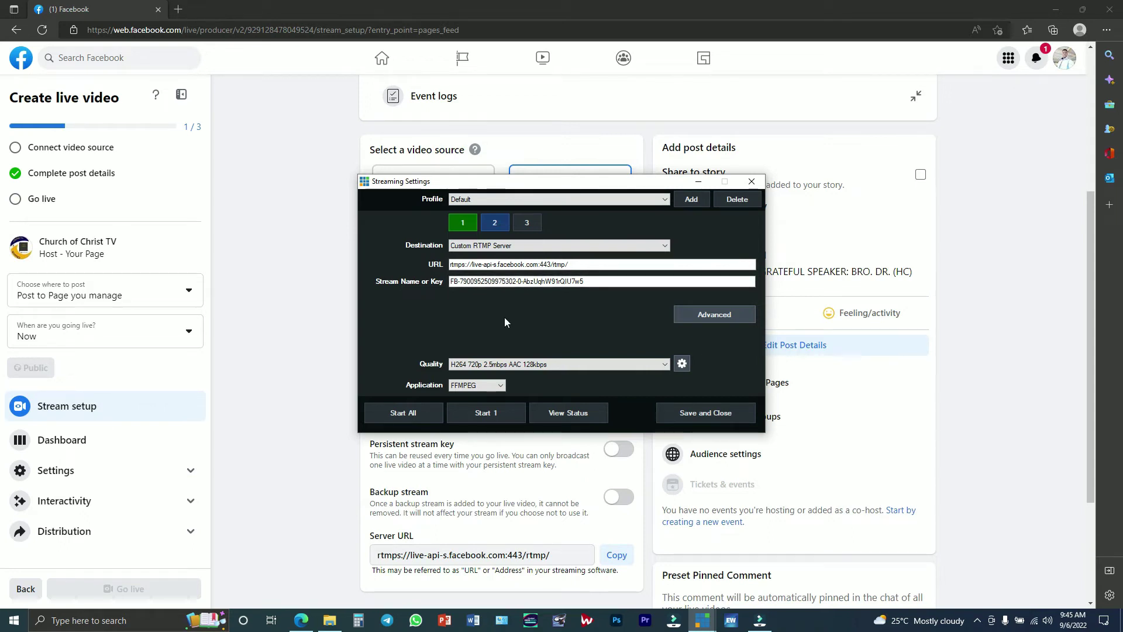
pyautogui.click(696, 182)
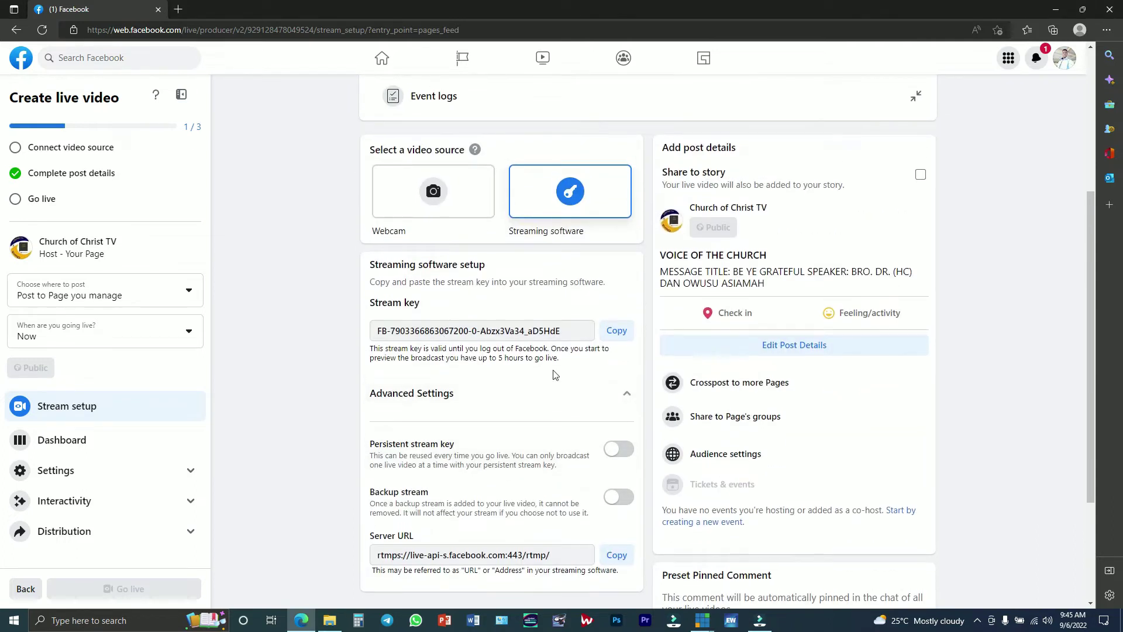
pyautogui.click(626, 393)
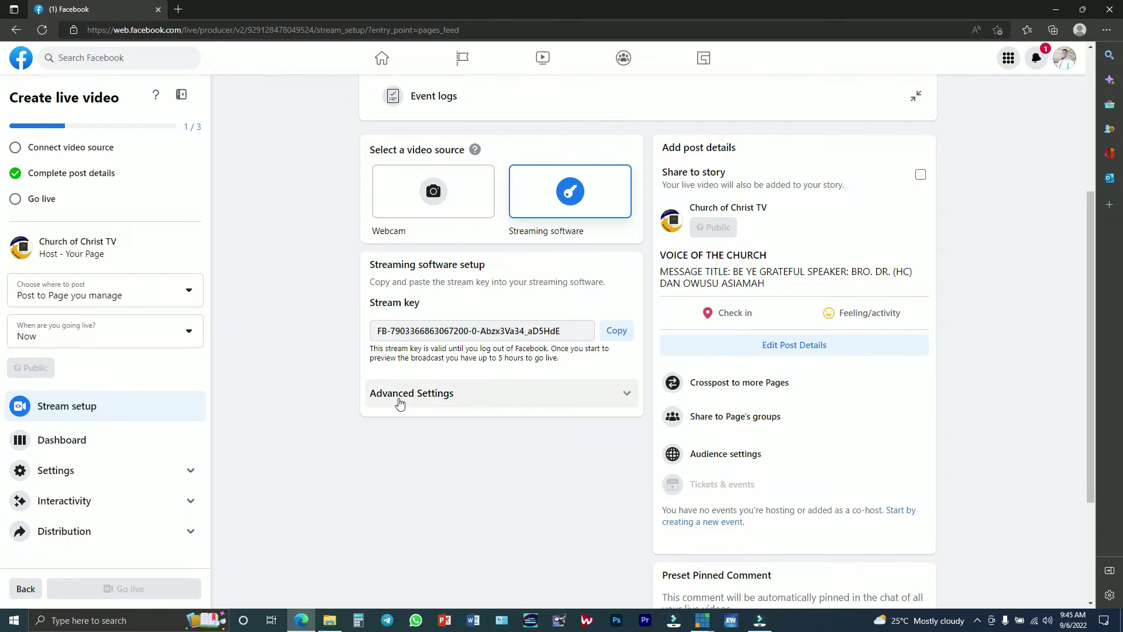
pyautogui.click(624, 397)
pyautogui.scroll(-2, 532, 436)
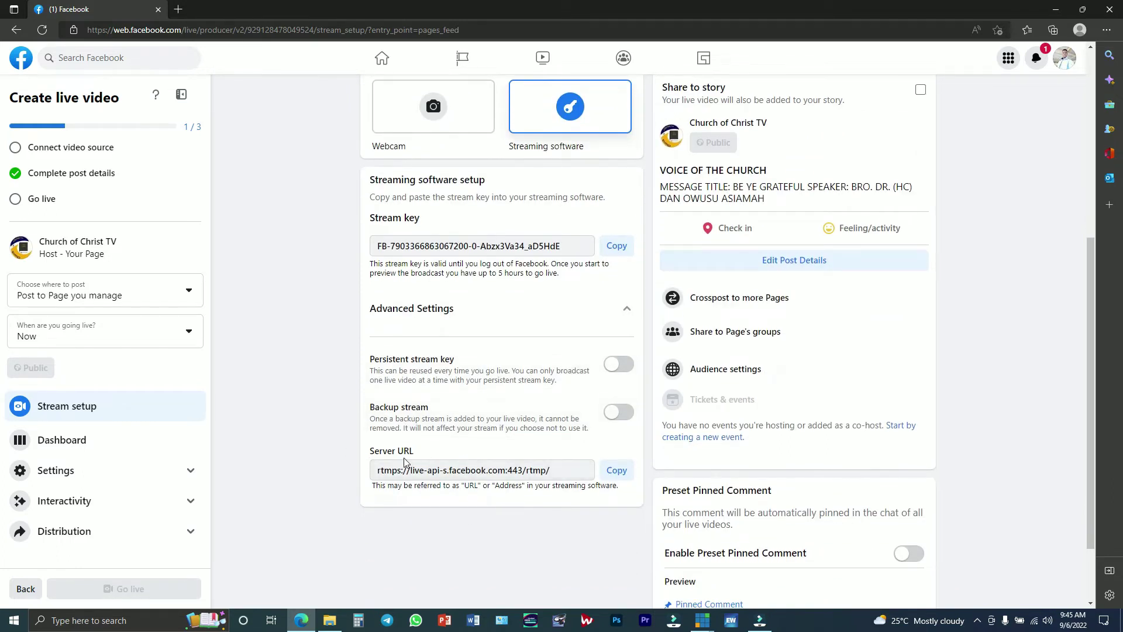
# - Paste the Facebook server URL rtmps://live-api-s.facebook.com:443/rtmp/ over vMix's old destination URL
pyautogui.click(616, 474)
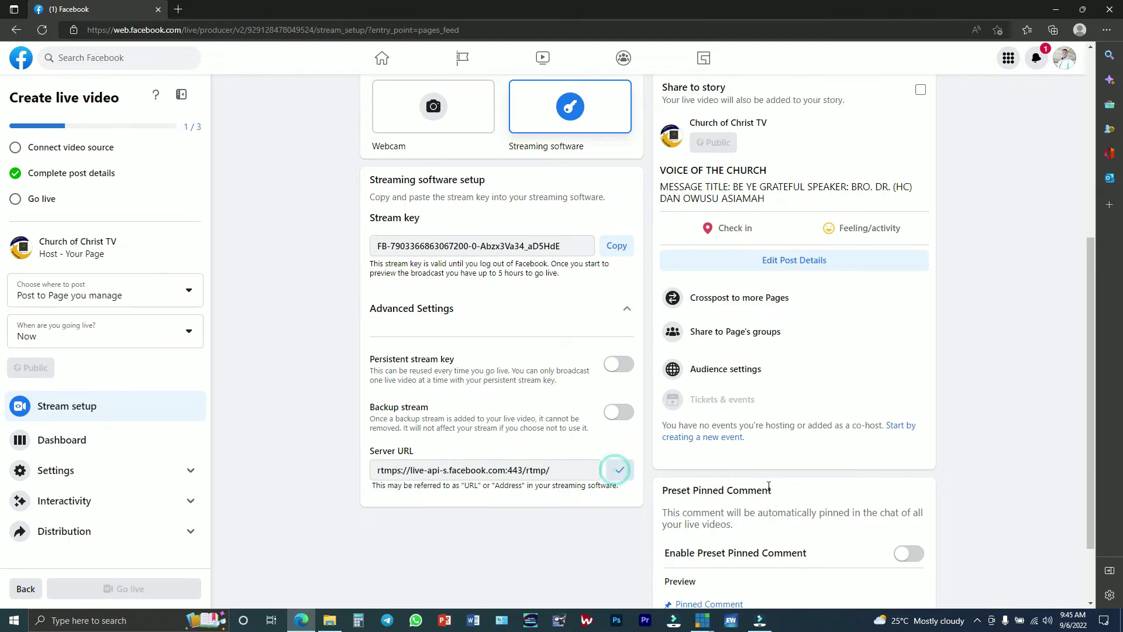
pyautogui.moveTo(709, 628)
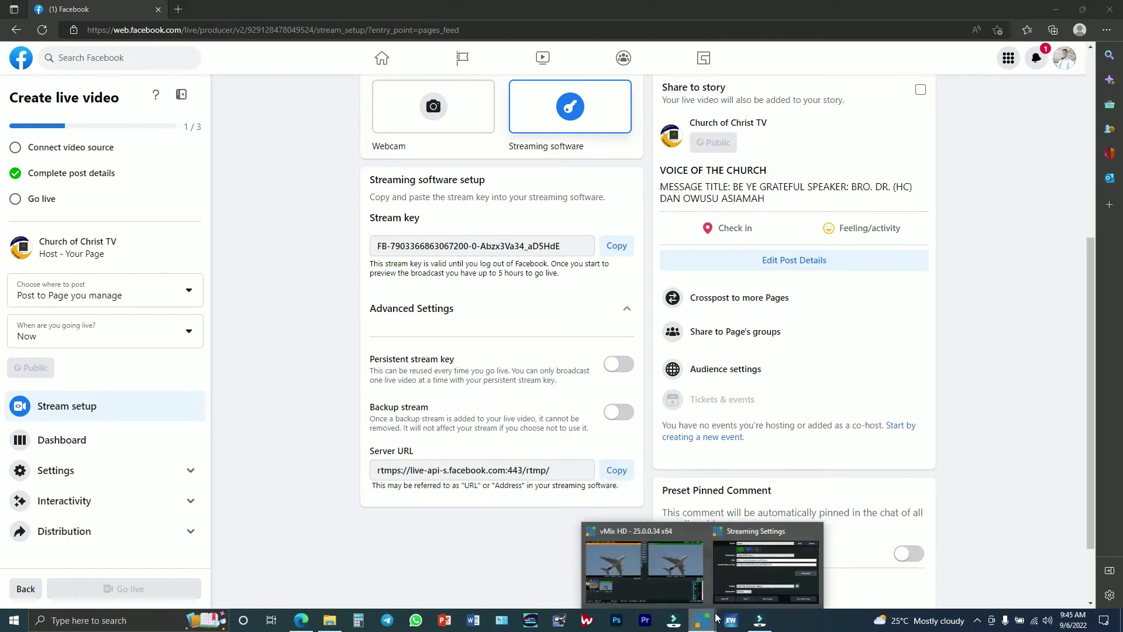
pyautogui.click(747, 577)
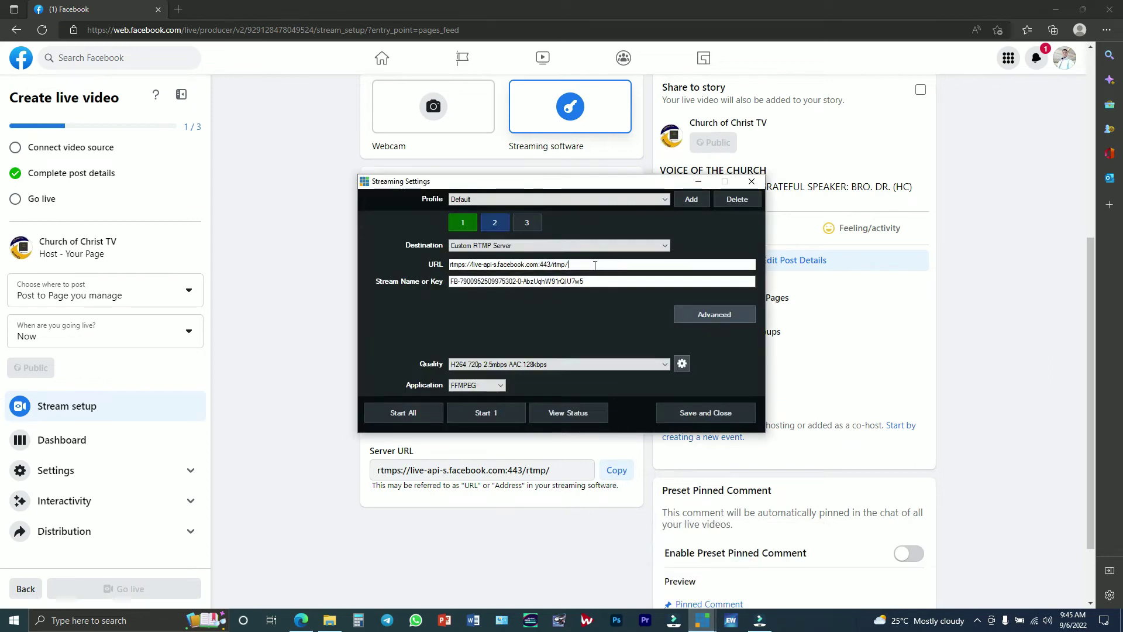
pyautogui.moveTo(597, 264); pyautogui.dragTo(454, 266)
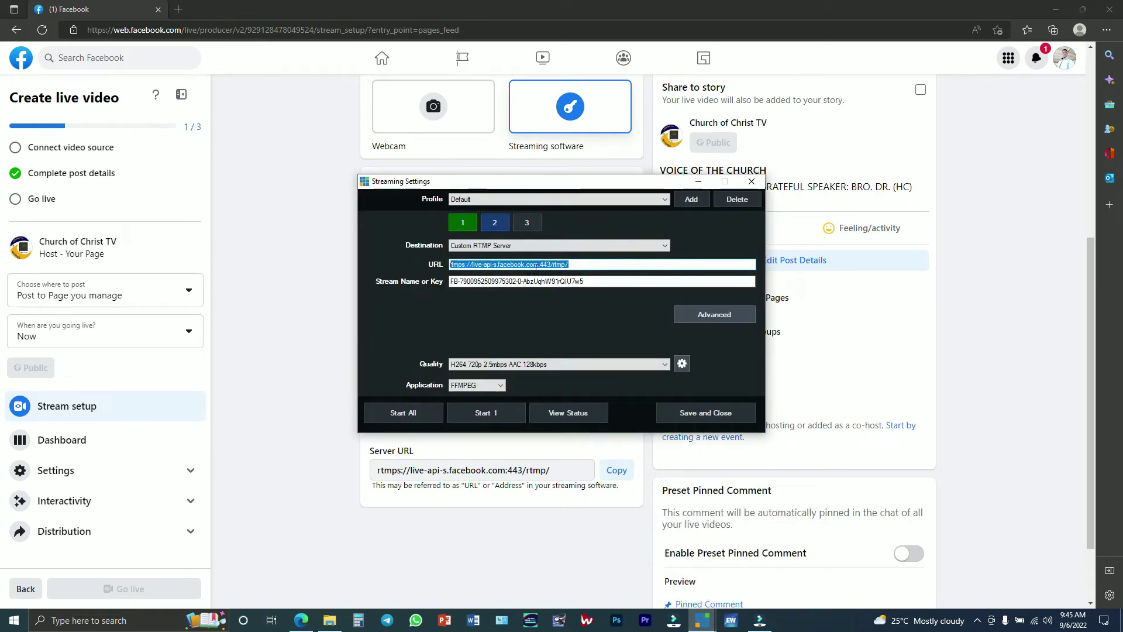
pyautogui.rightClick(577, 267)
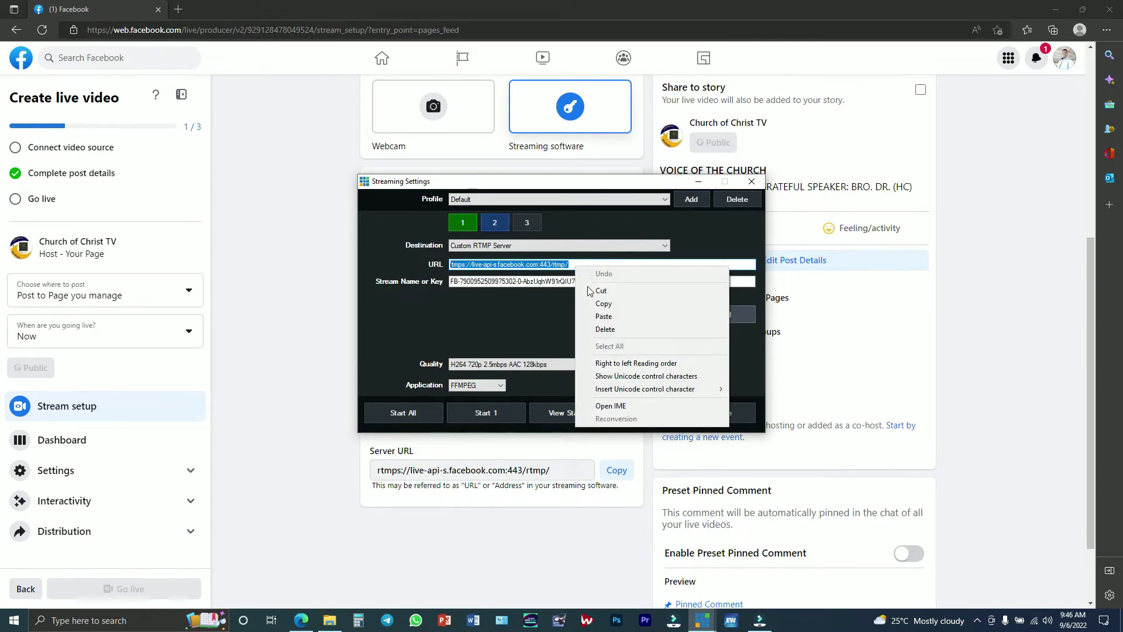
pyautogui.click(603, 316)
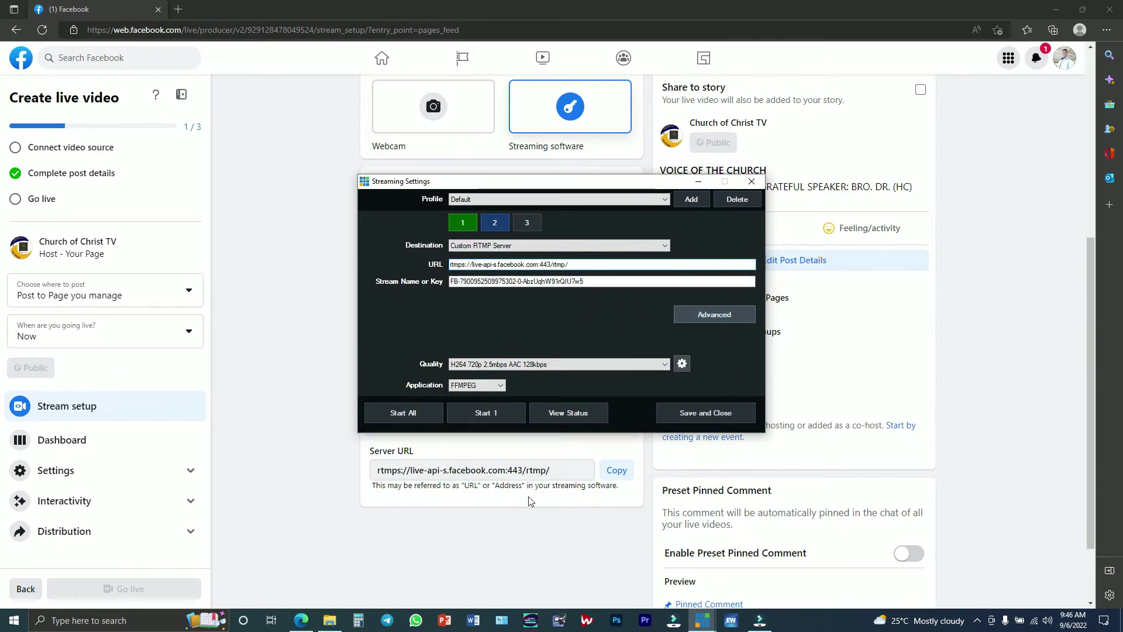
pyautogui.click(475, 551)
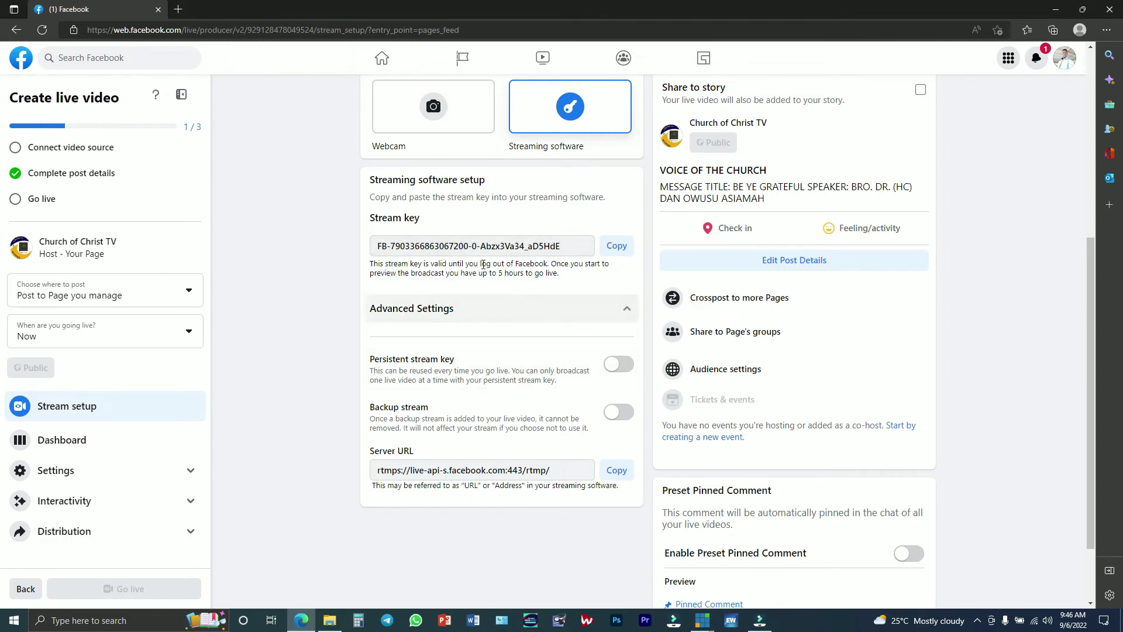
# - Copy the Facebook stream key and paste it over the old key in vMix's stream key field
pyautogui.click(614, 250)
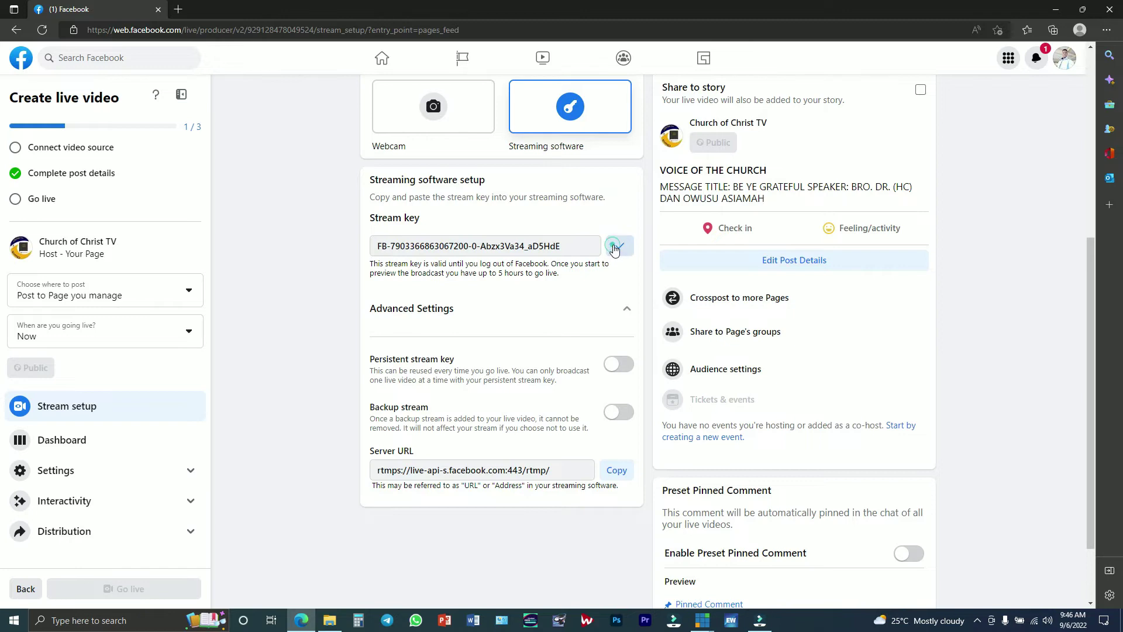
pyautogui.moveTo(704, 624)
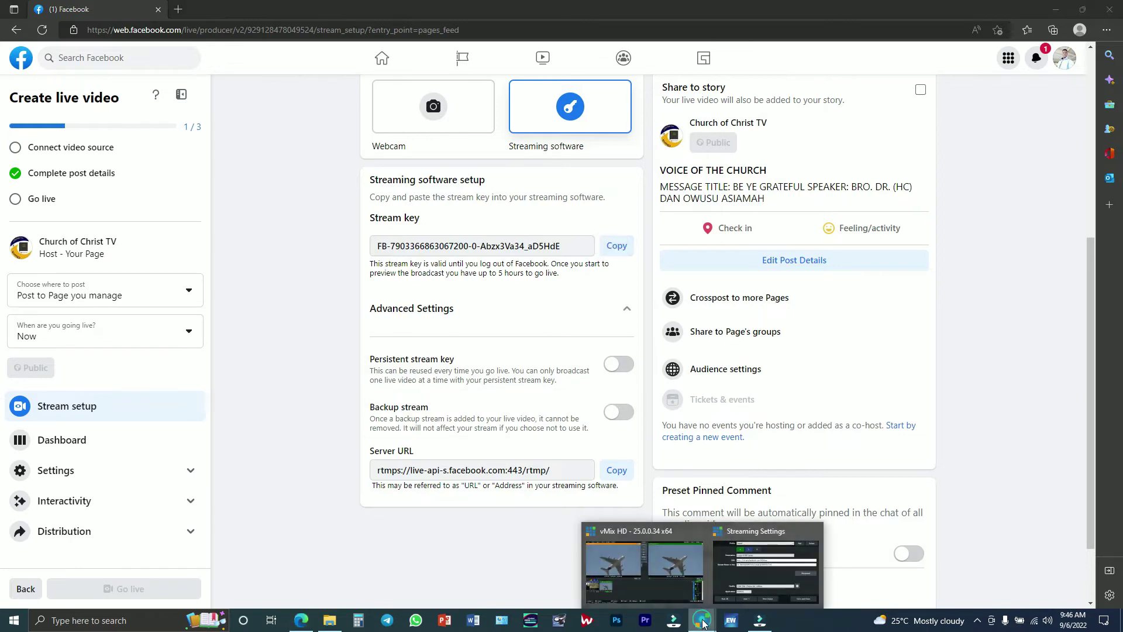
pyautogui.click(754, 579)
pyautogui.click(614, 283)
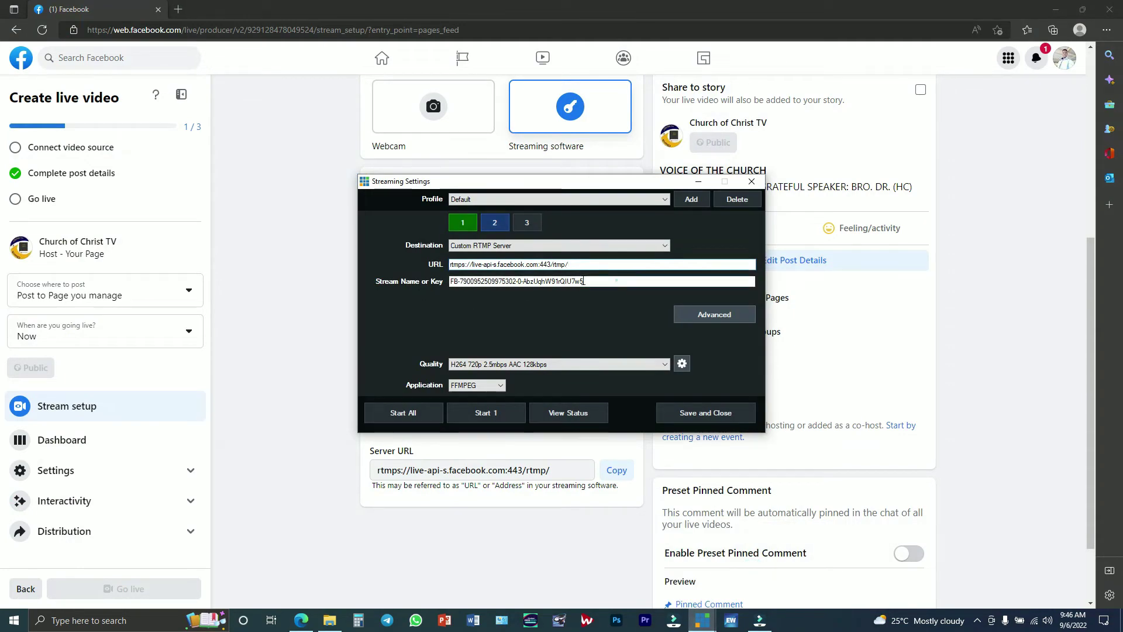
pyautogui.hotkey('ctrl', 'a')
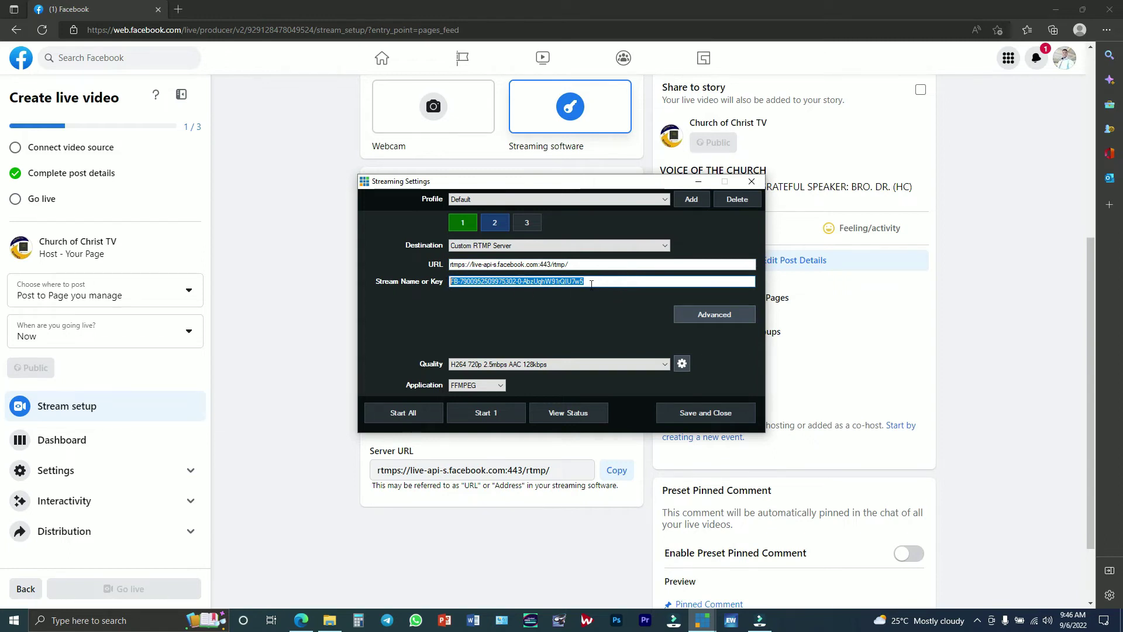
pyautogui.rightClick(593, 285)
pyautogui.click(617, 322)
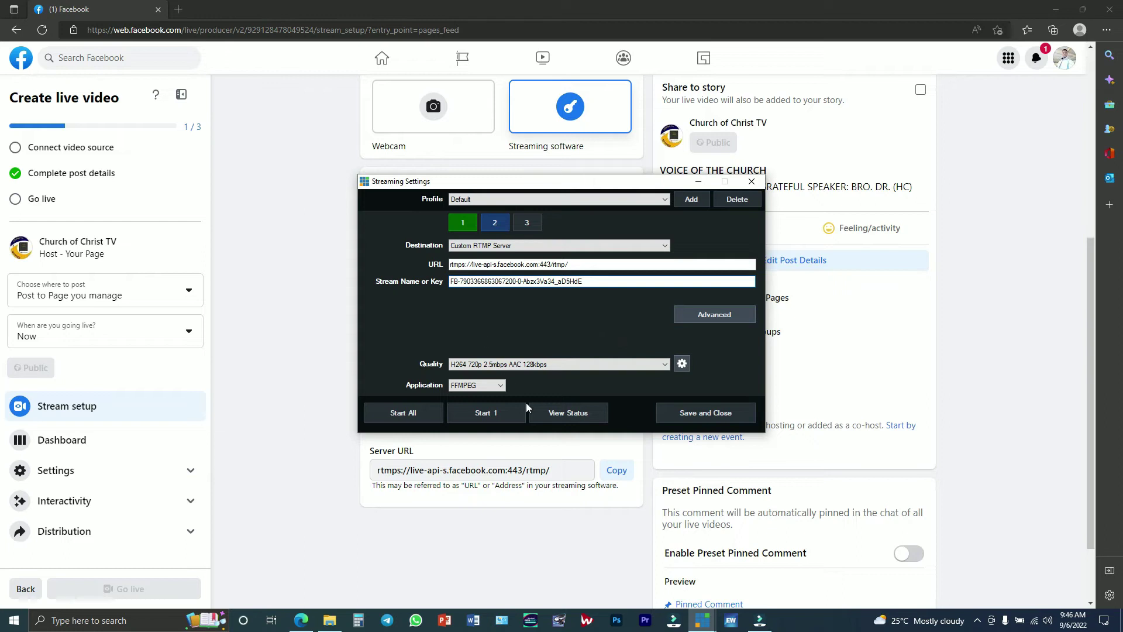
# - Start vMix streaming to destination 1, check the main vMix window, then return to Edge
pyautogui.click(492, 414)
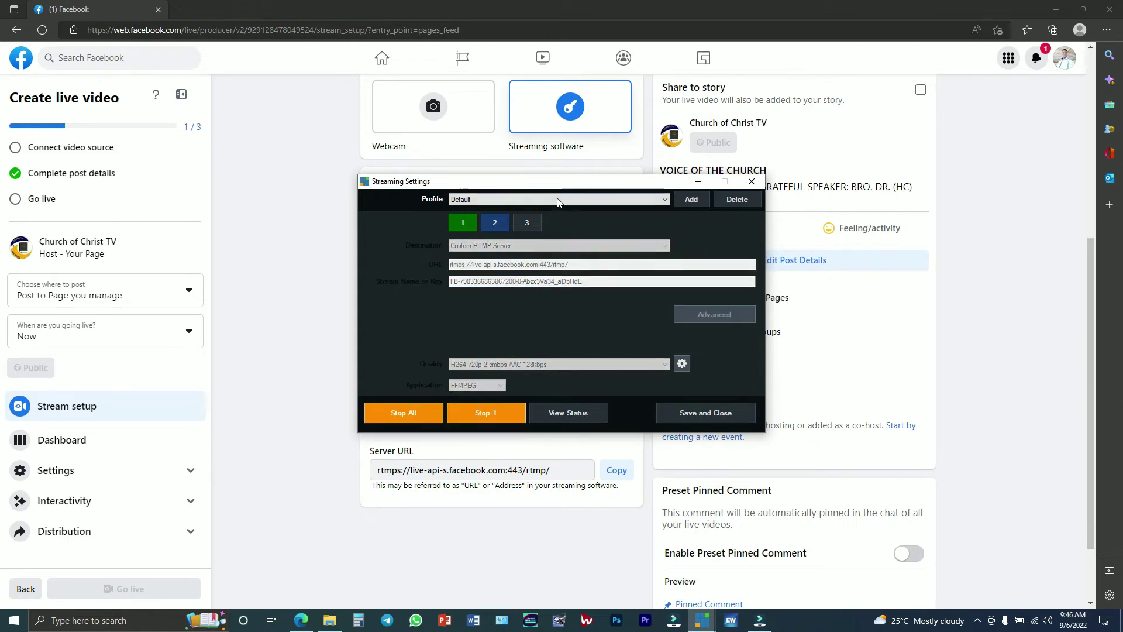
pyautogui.moveTo(559, 182); pyautogui.dragTo(194, 267)
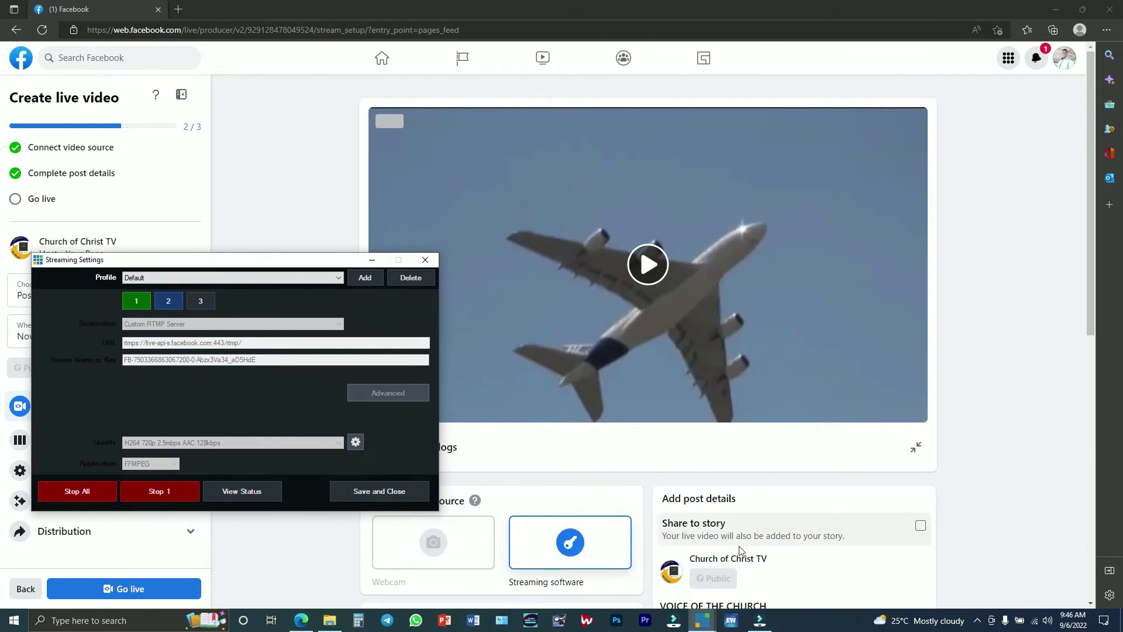
pyautogui.click(703, 620)
pyautogui.click(662, 580)
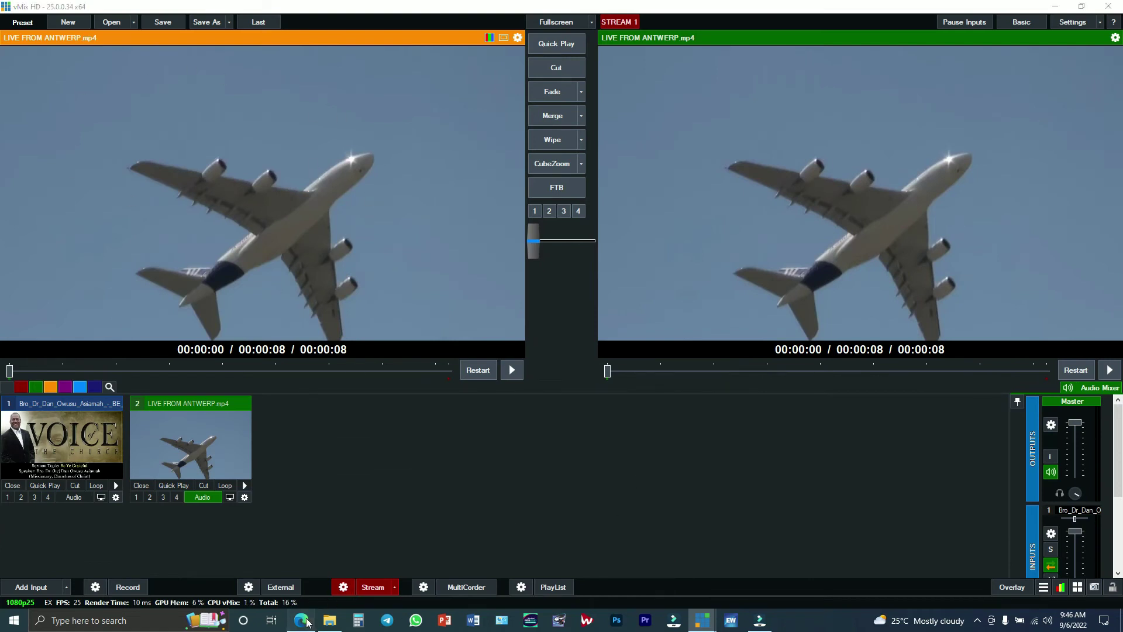
pyautogui.hotkey('alt', 'Tab')
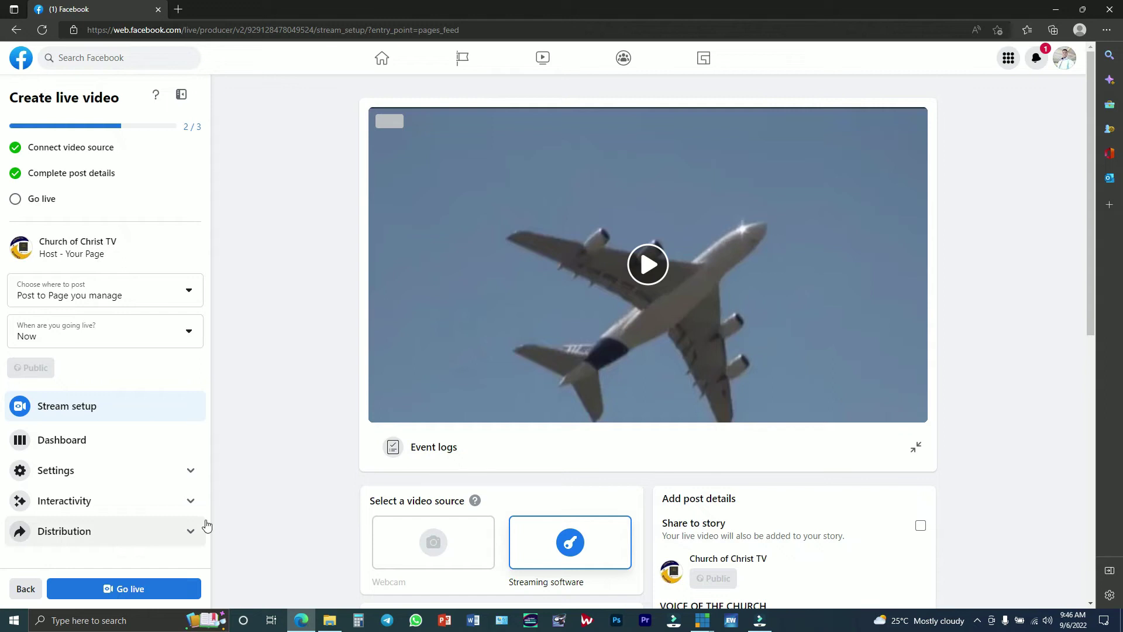
# - Take the Church of Christ TV broadcast live, then bring the main vMix window back to front
pyautogui.click(137, 589)
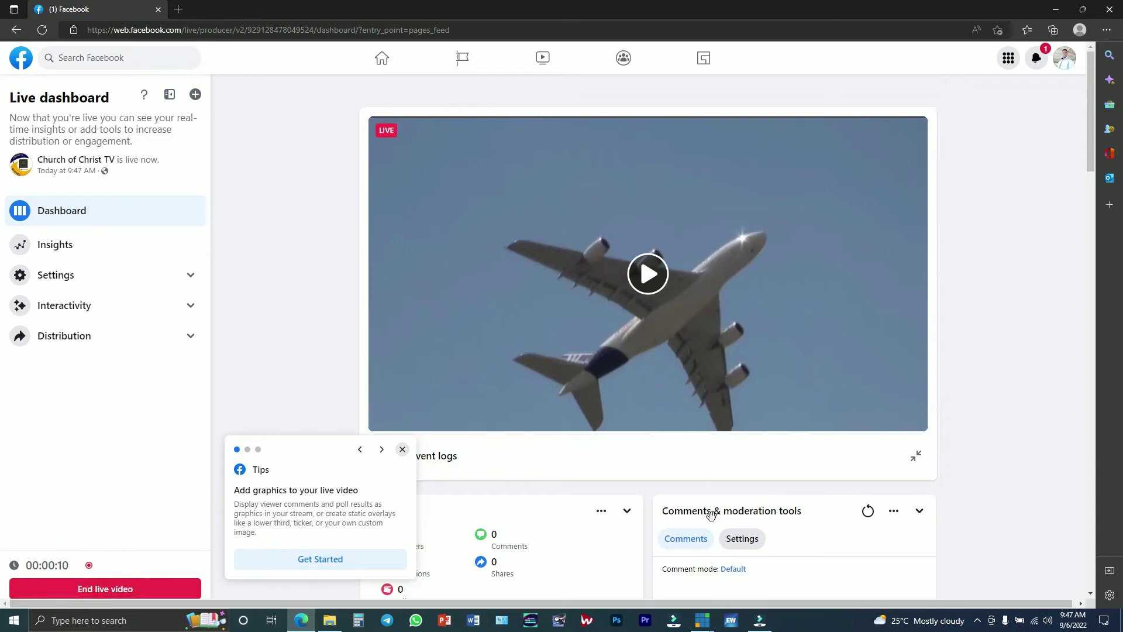
pyautogui.click(702, 621)
pyautogui.click(644, 577)
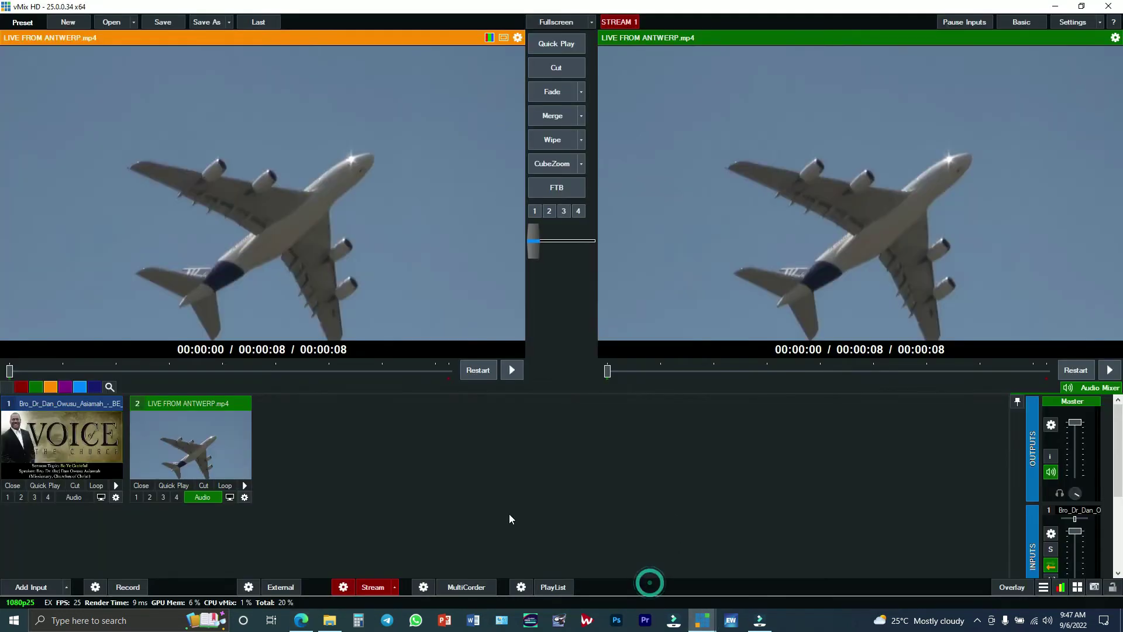
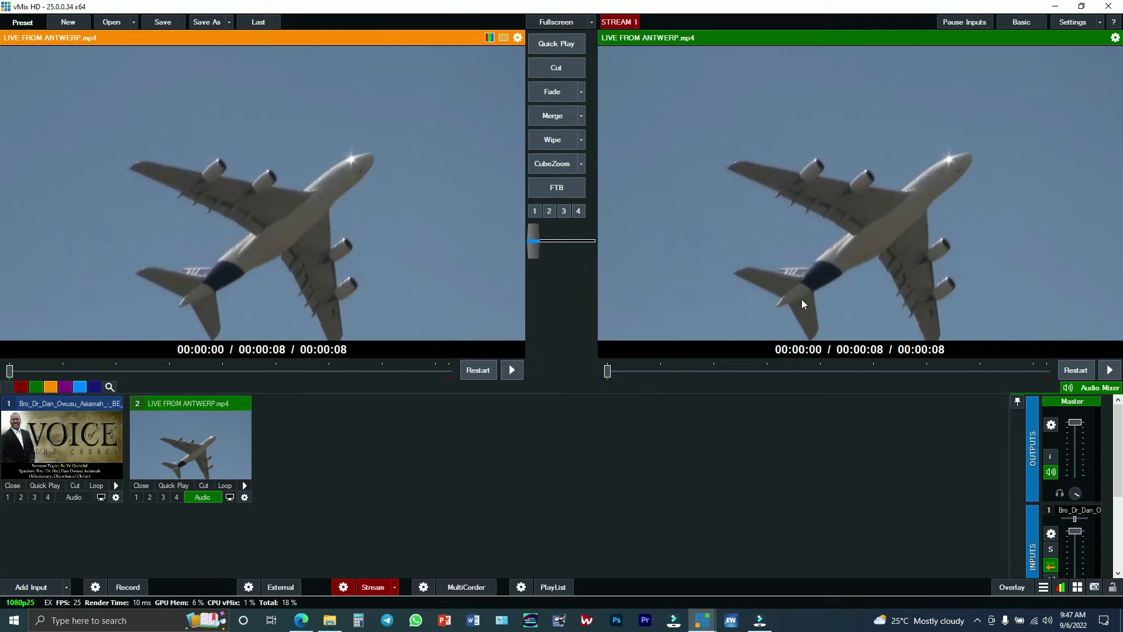
# - Play the logo intro clip on air, restart it twice, then cue the sermon video in Preview
pyautogui.click(1110, 370)
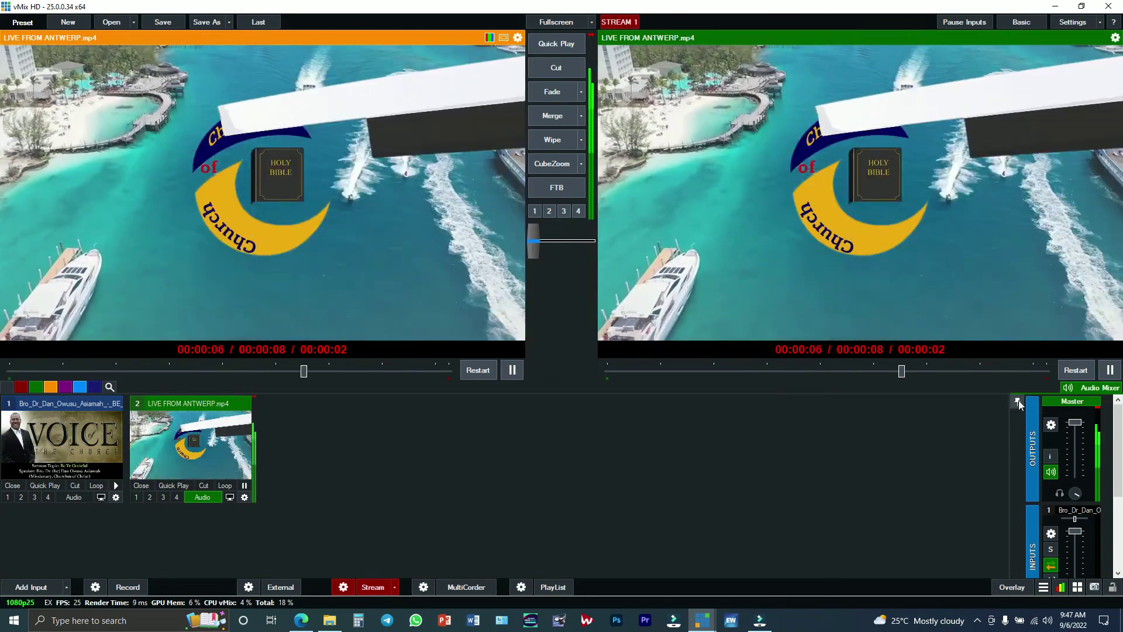
pyautogui.click(1074, 370)
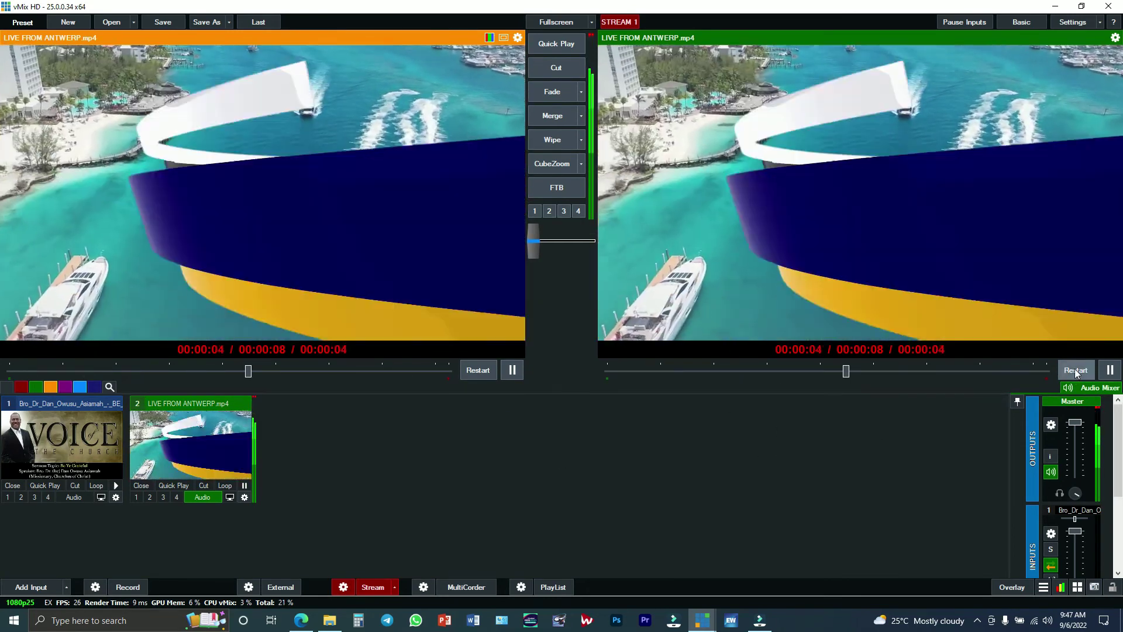
pyautogui.click(1076, 370)
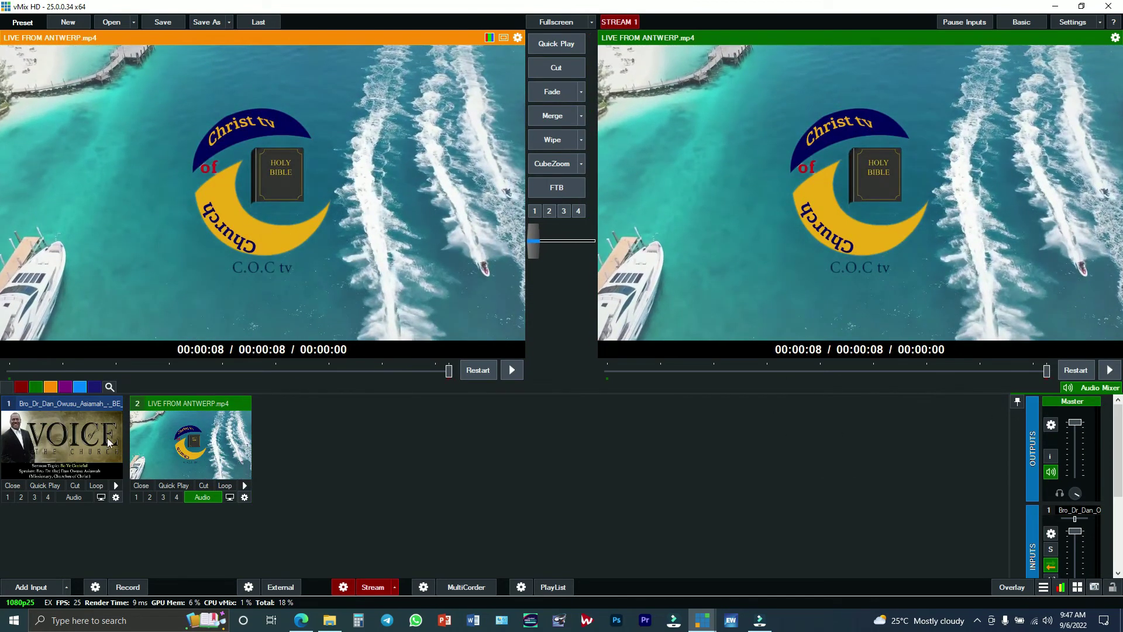
pyautogui.click(71, 438)
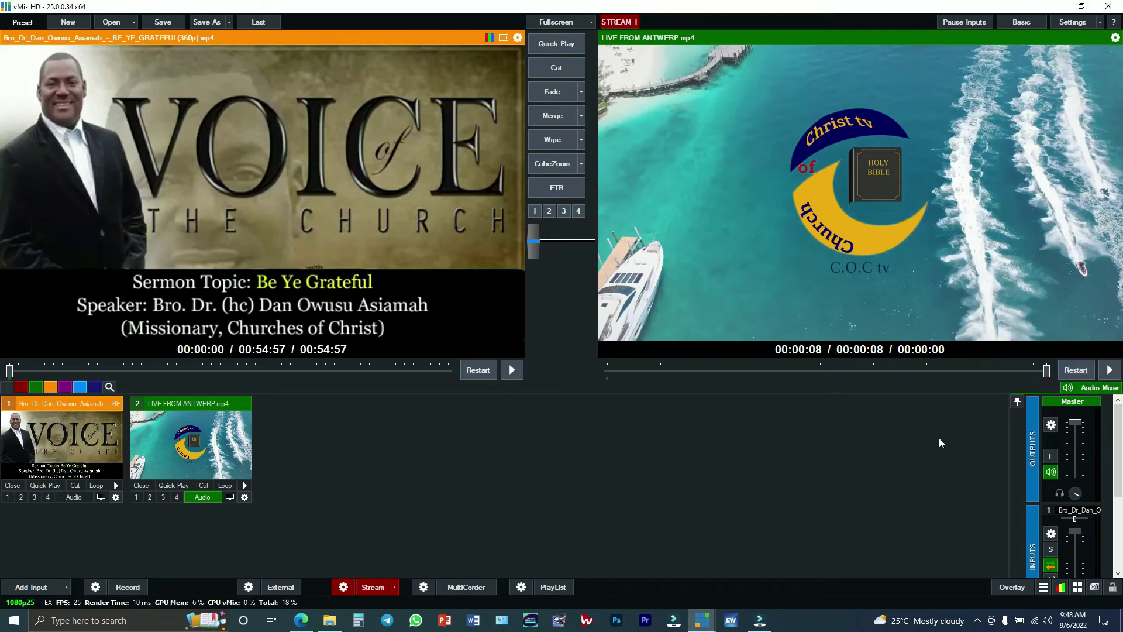
# - Play and restart the intro on the output, leaving the sermon video in Preview
pyautogui.click(1111, 371)
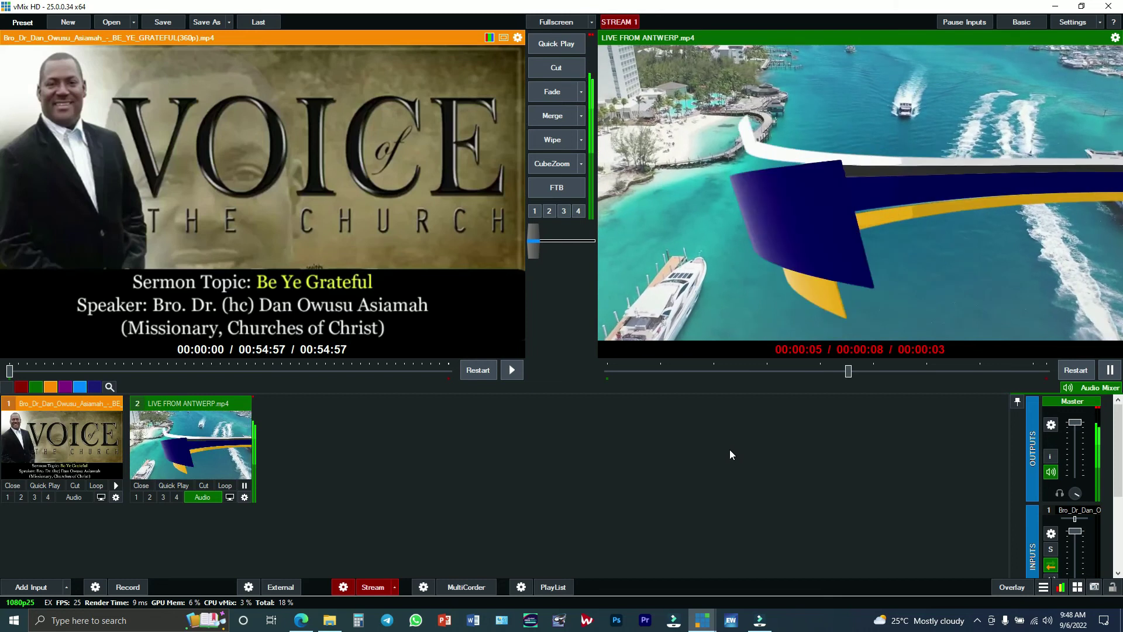
pyautogui.click(1061, 370)
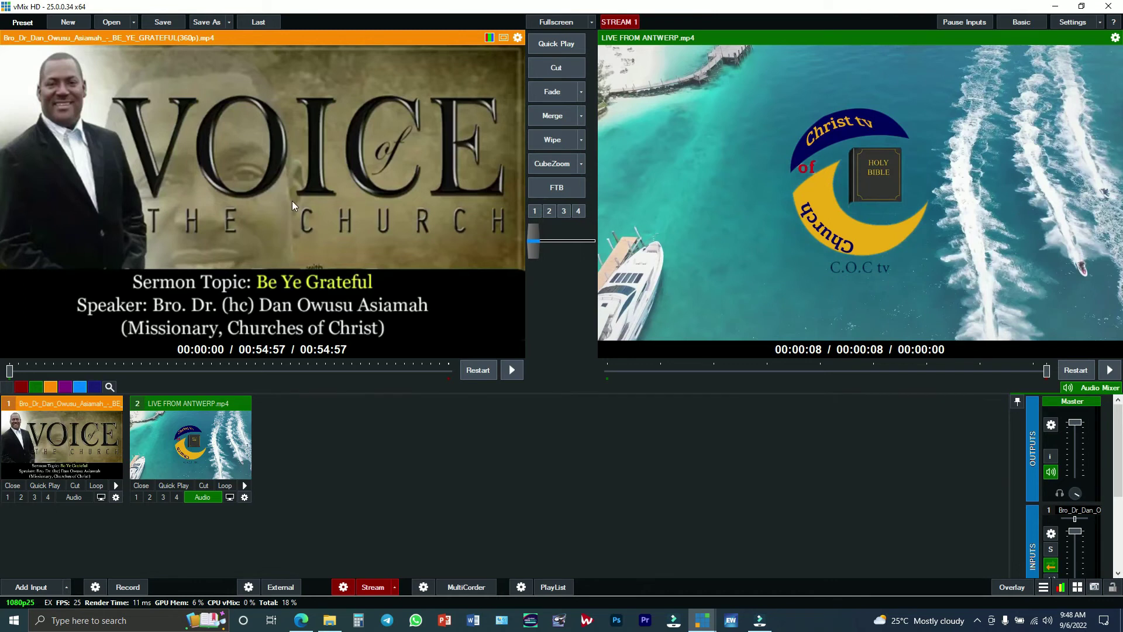
pyautogui.click(173, 434)
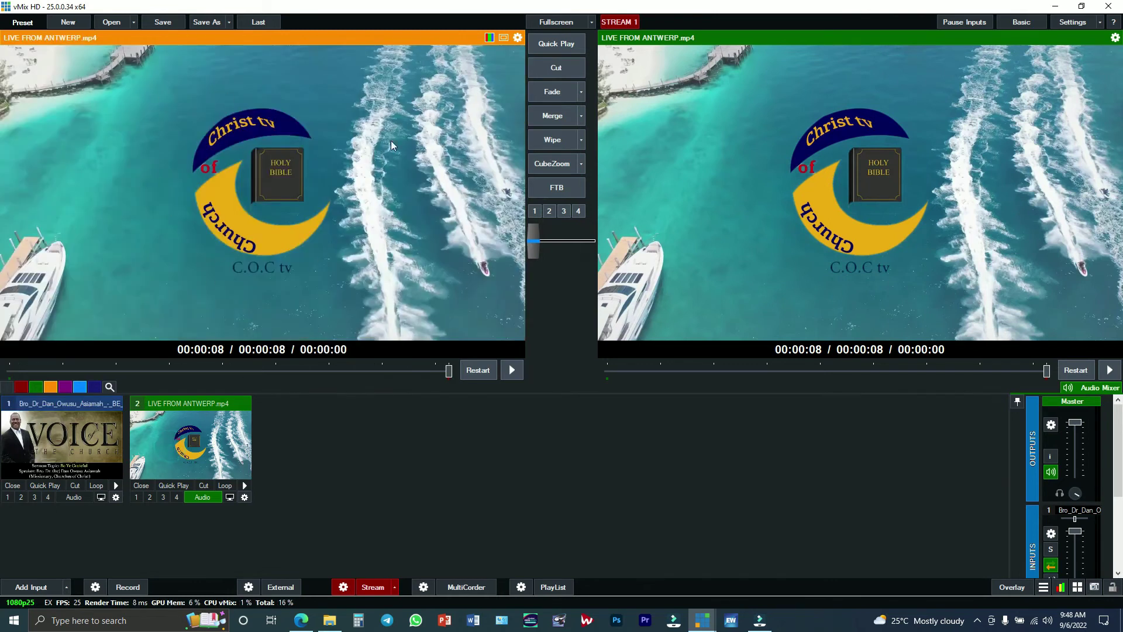
pyautogui.click(63, 435)
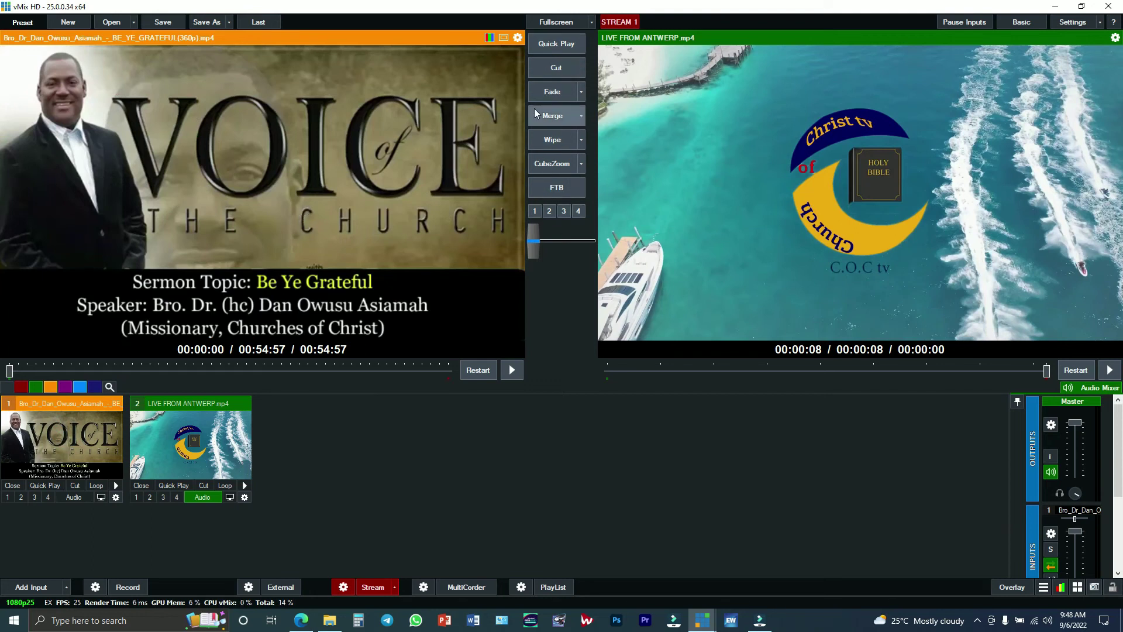
# - Rewind and replay the LIVE FROM ANTWERP intro, then Merge the sermon video live
pyautogui.click(1074, 370)
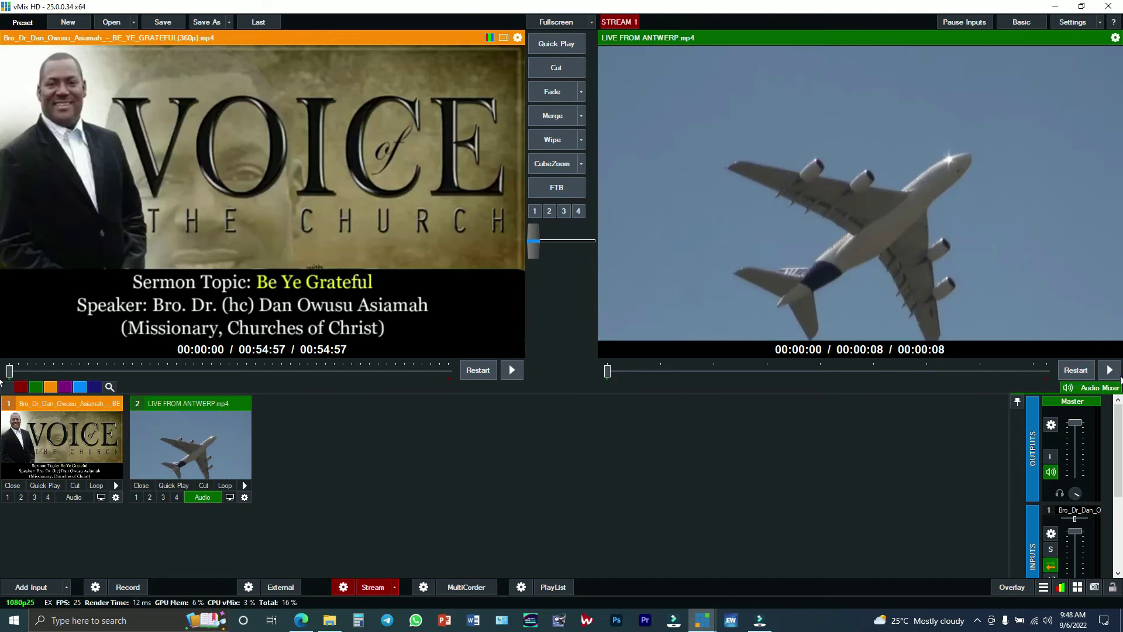
pyautogui.click(1111, 370)
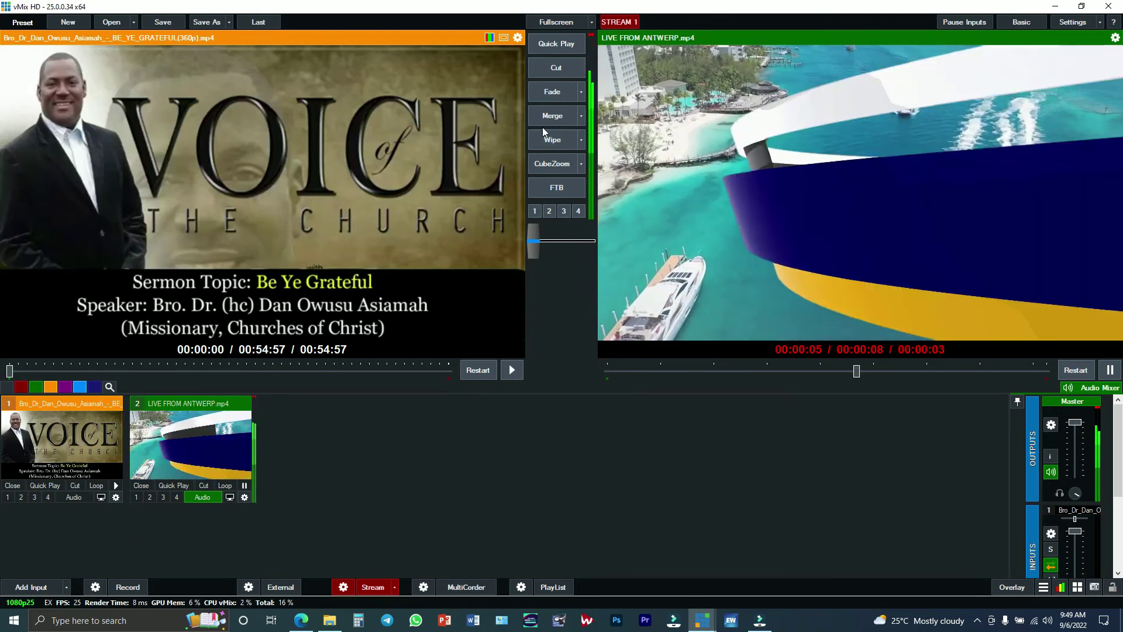
pyautogui.click(547, 119)
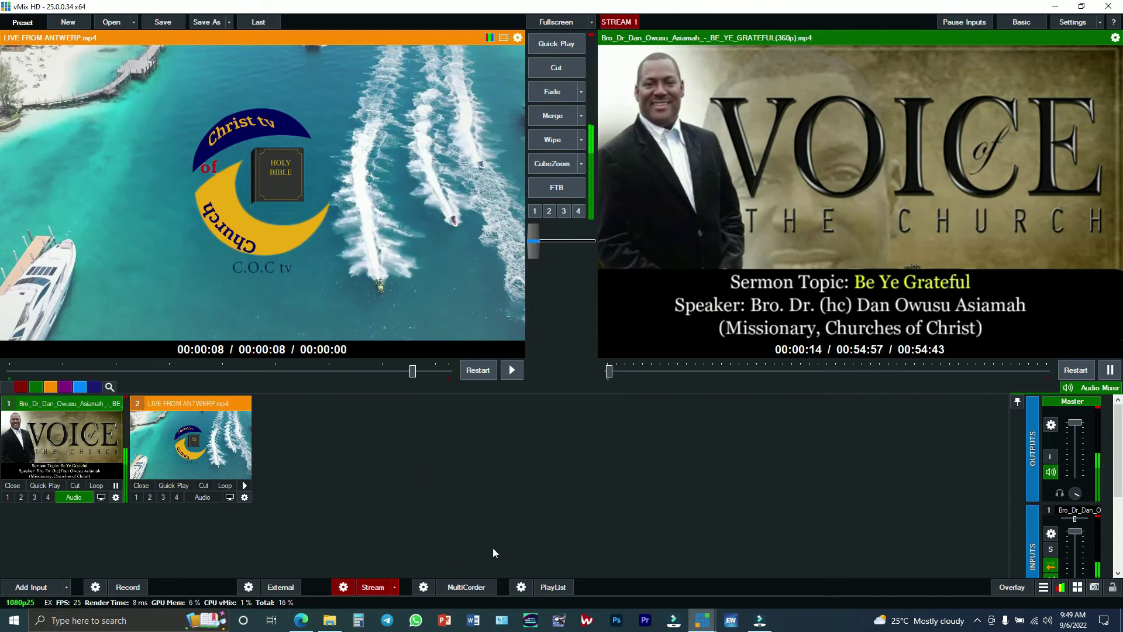
# - Pause the sermon, skip it near the end, then Merge the rewound LIVE FROM ANTWERP clip live
pyautogui.click(1111, 370)
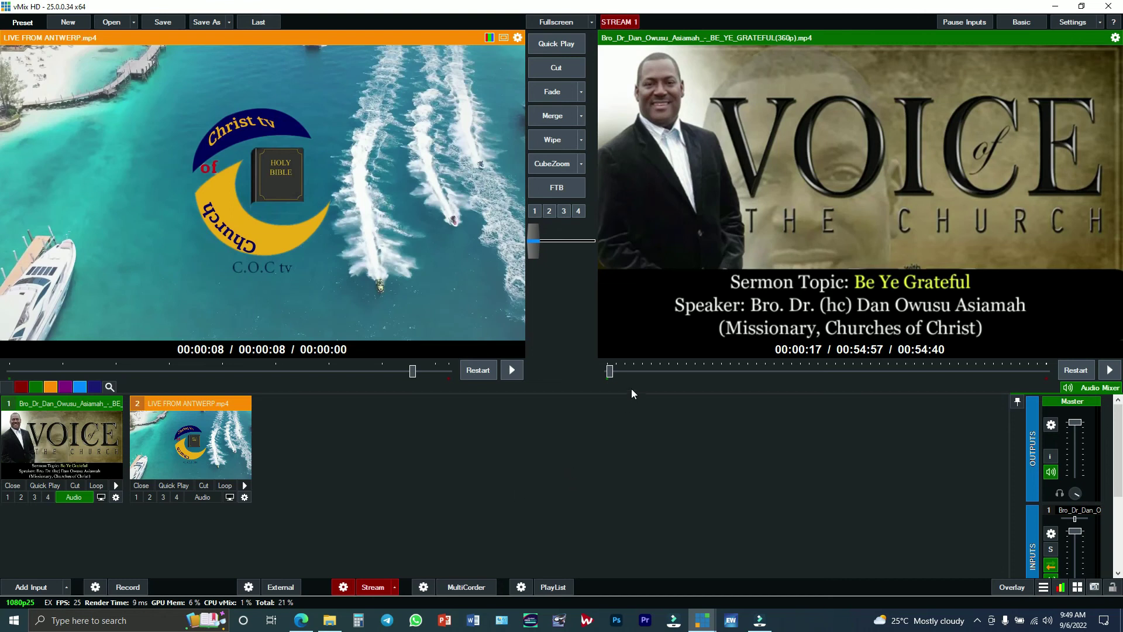
pyautogui.moveTo(611, 378); pyautogui.dragTo(1042, 369)
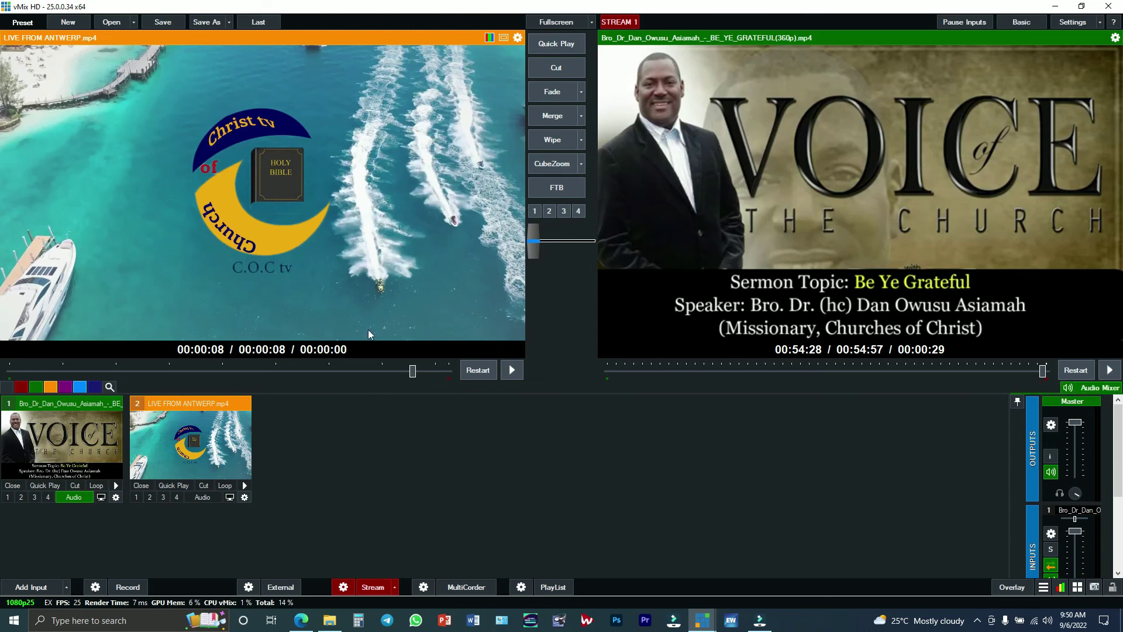
pyautogui.click(76, 440)
pyautogui.click(177, 439)
pyautogui.moveTo(413, 377); pyautogui.dragTo(3, 364)
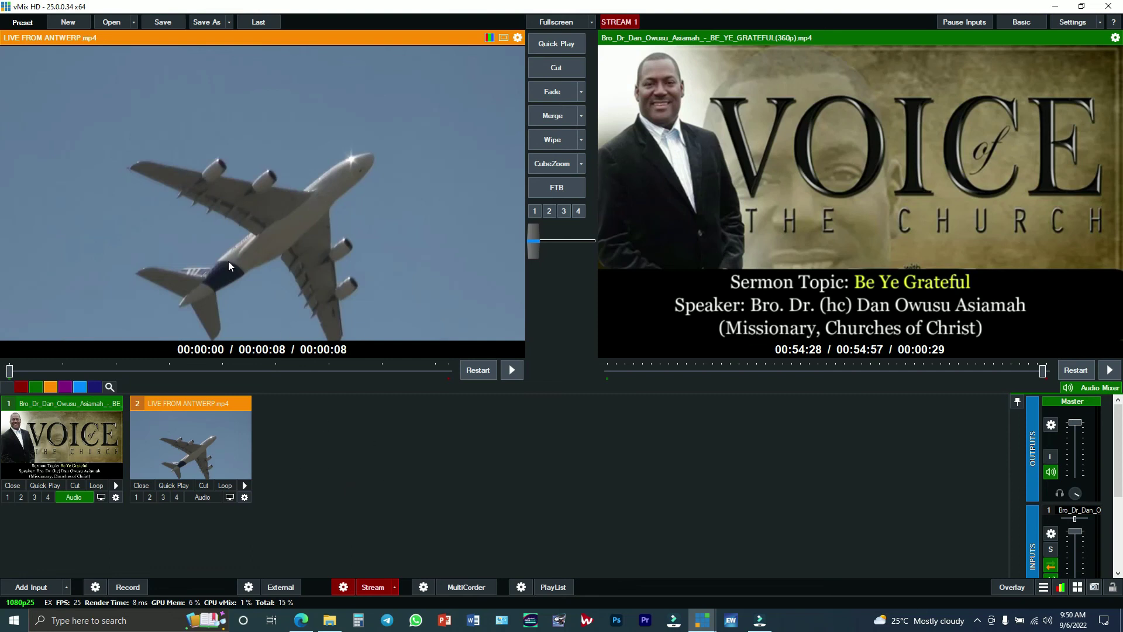
pyautogui.click(547, 115)
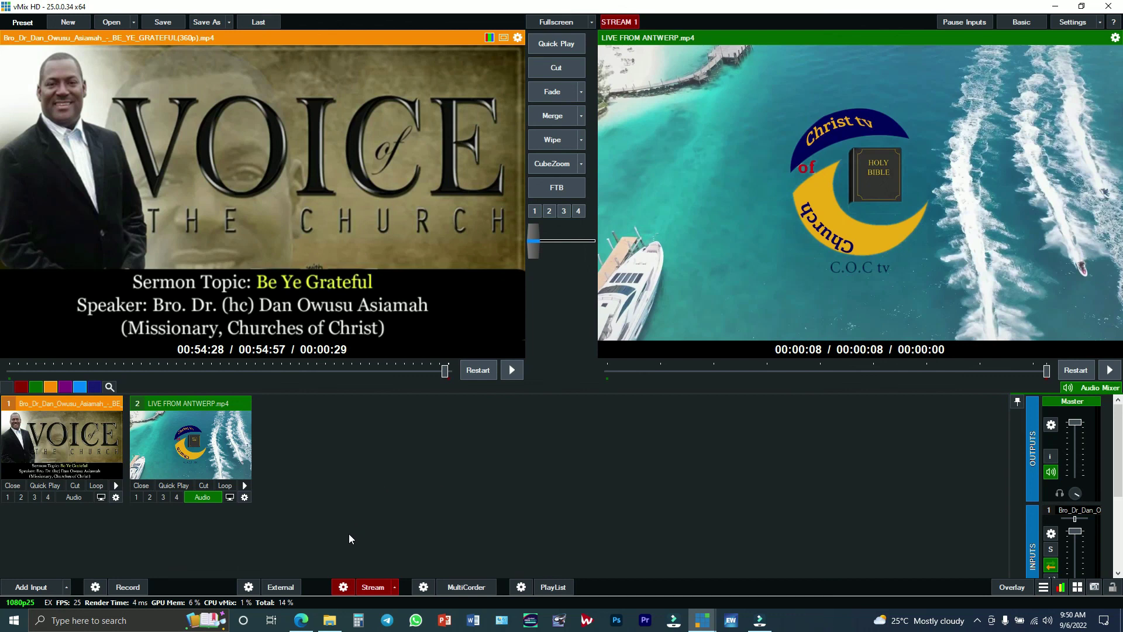
# - Stop stream 1 to Facebook in the streaming settings, save, and minimize vMix
pyautogui.click(343, 589)
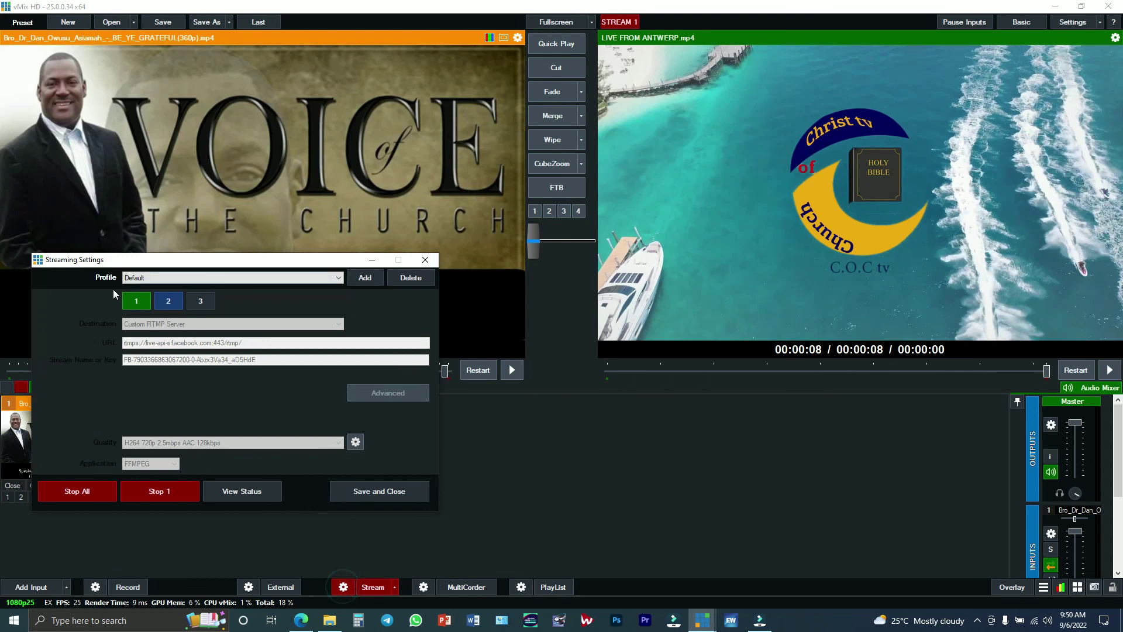
pyautogui.click(152, 490)
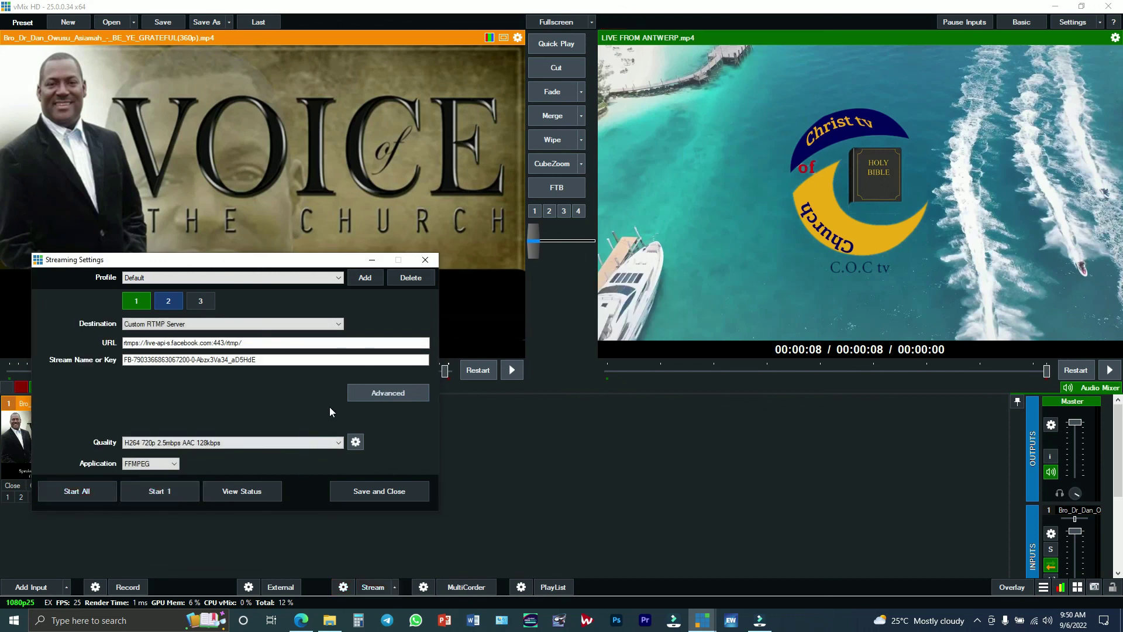
pyautogui.click(373, 495)
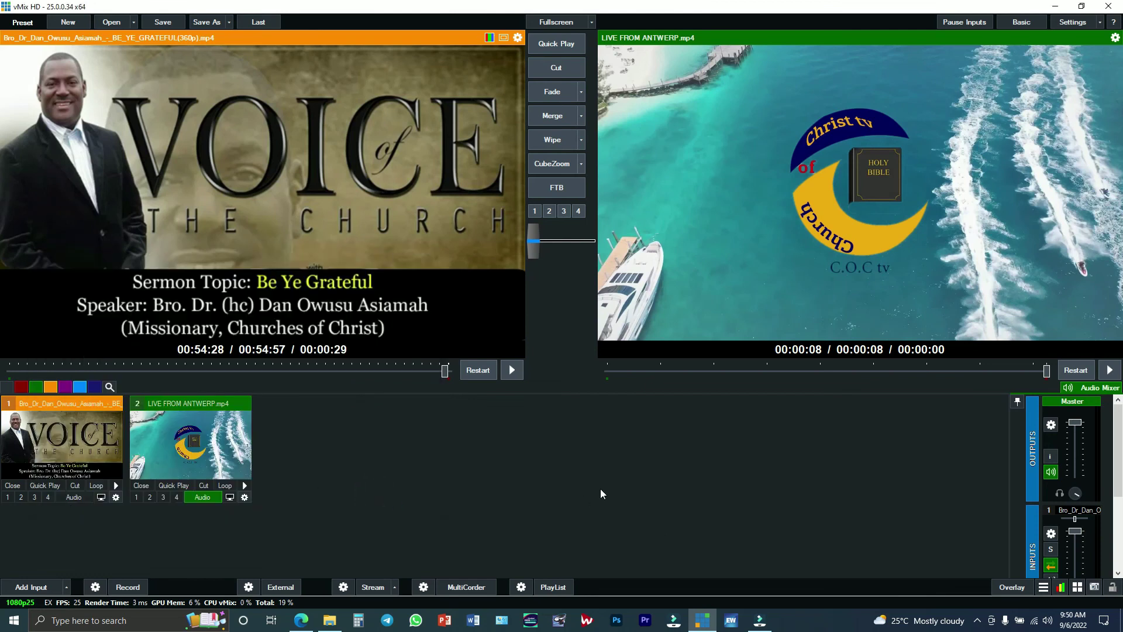
pyautogui.click(1057, 8)
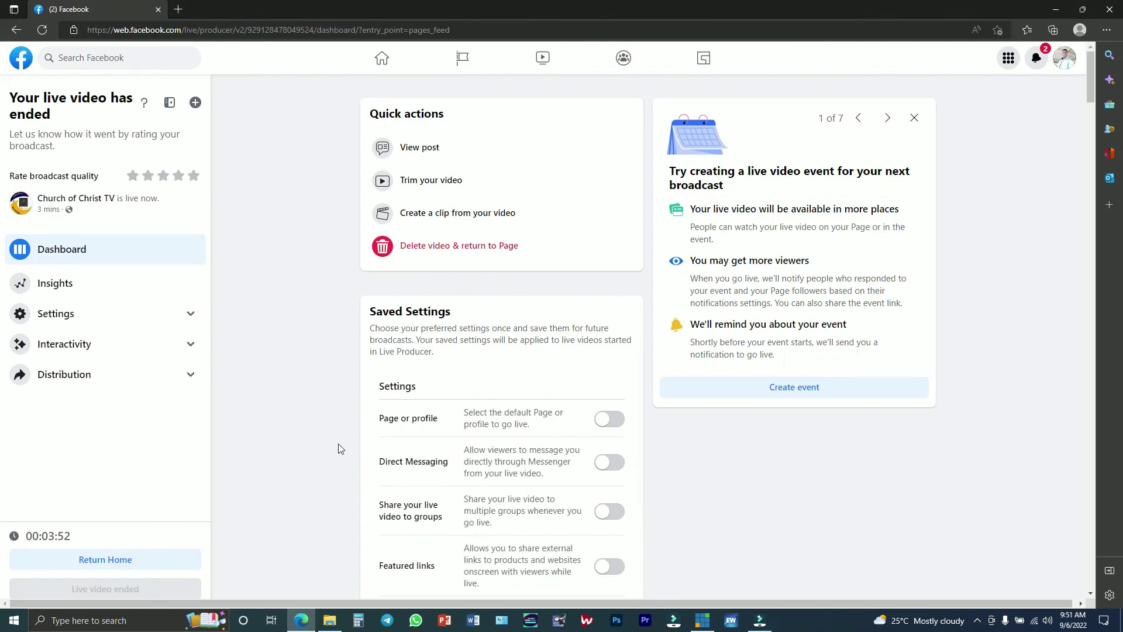
# - Restore the vMix HD window from the taskbar
pyautogui.click(703, 622)
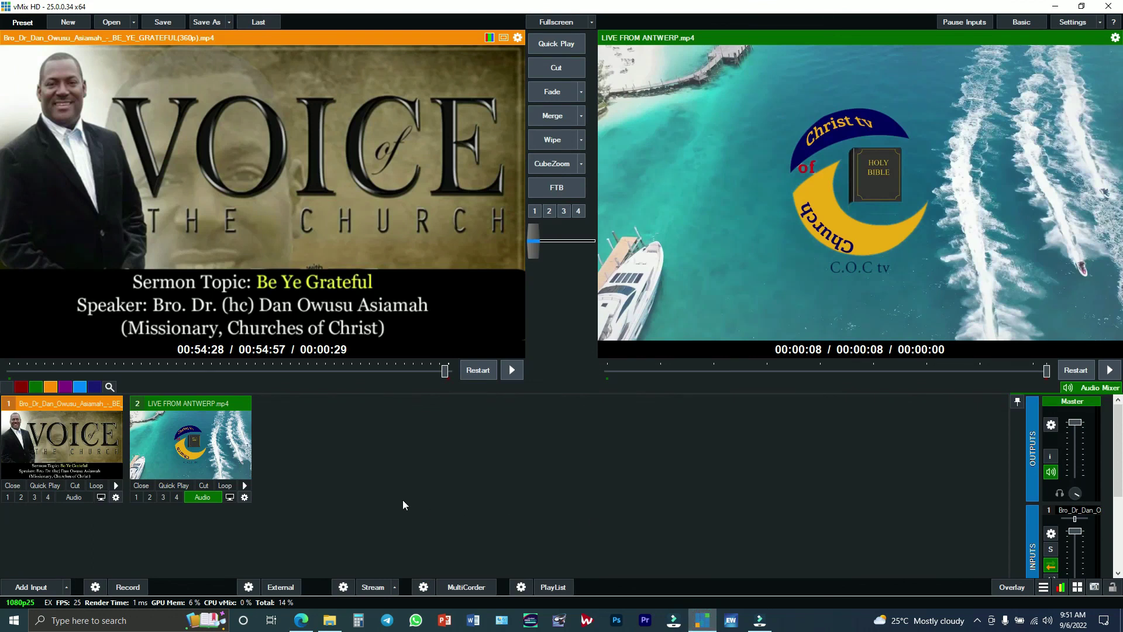